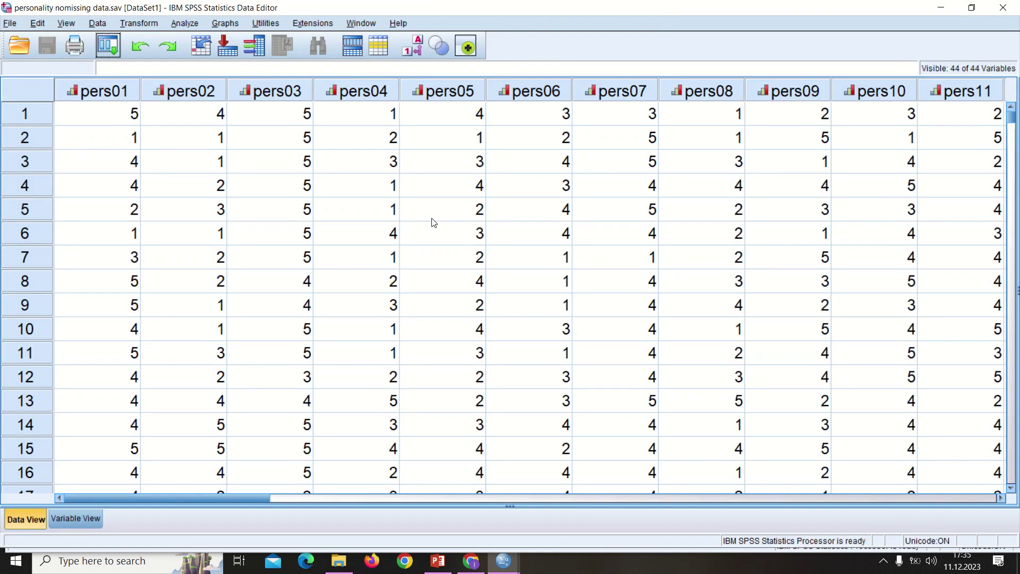
- Look over the variable definitions of the dataset and return to the data values
left_click(68, 523)
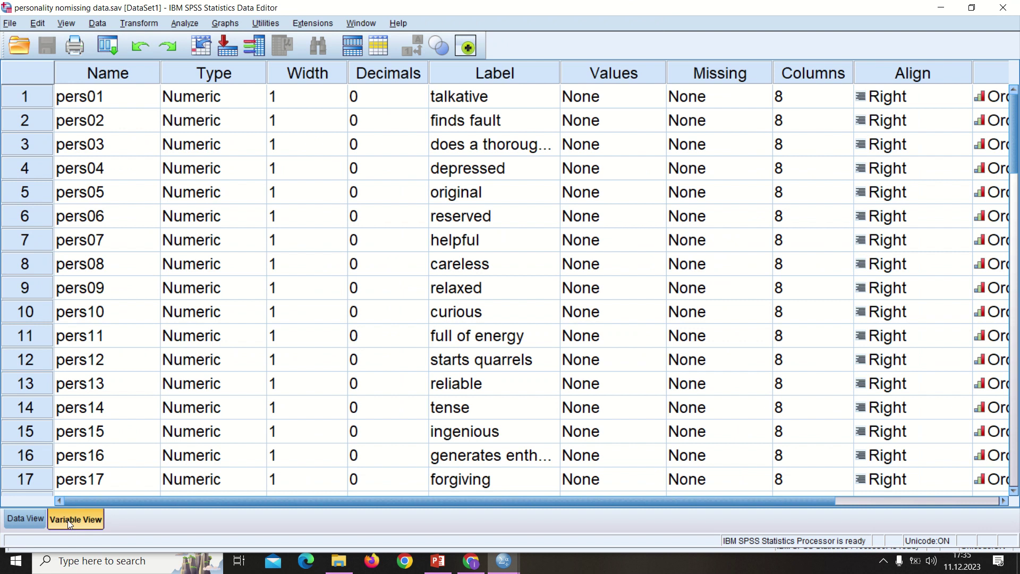
left_click(38, 518)
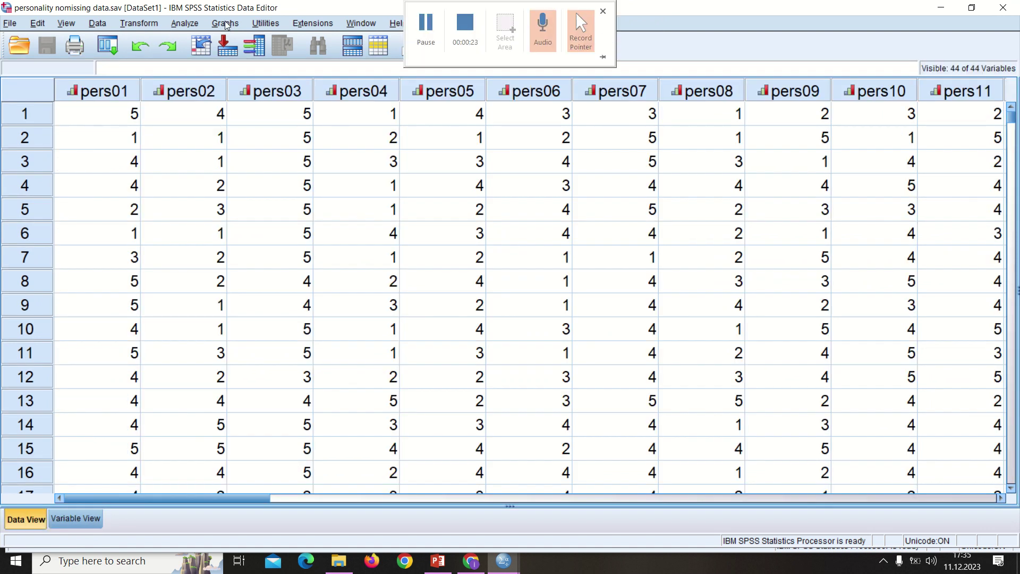
left_click(174, 25)
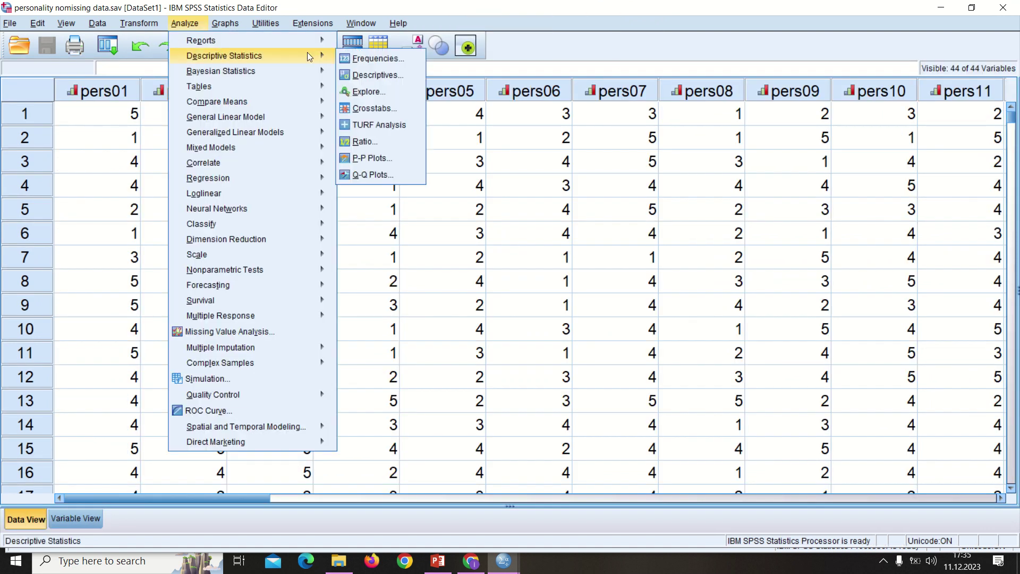
mouse_move(399, 9)
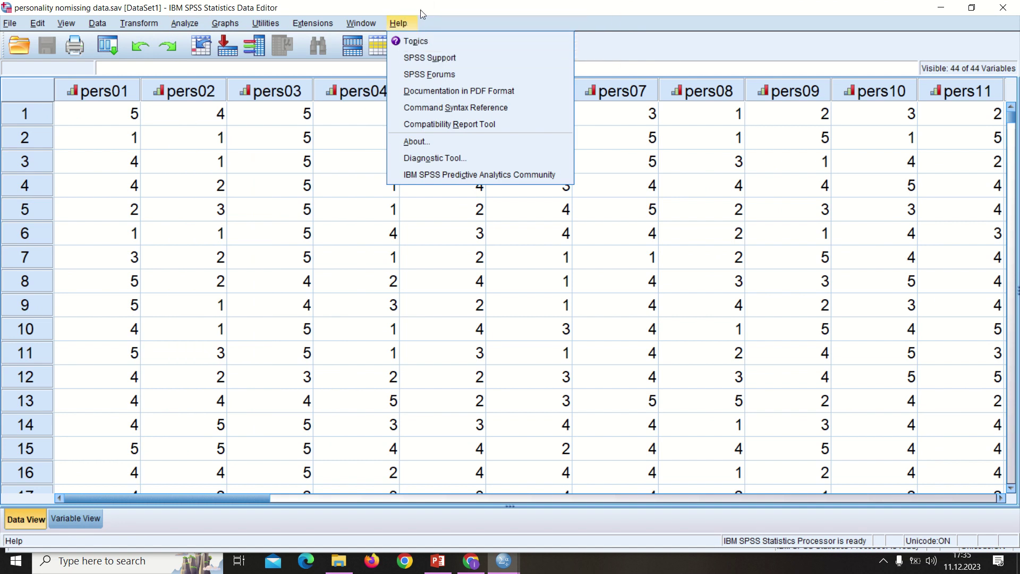
left_click(430, 21)
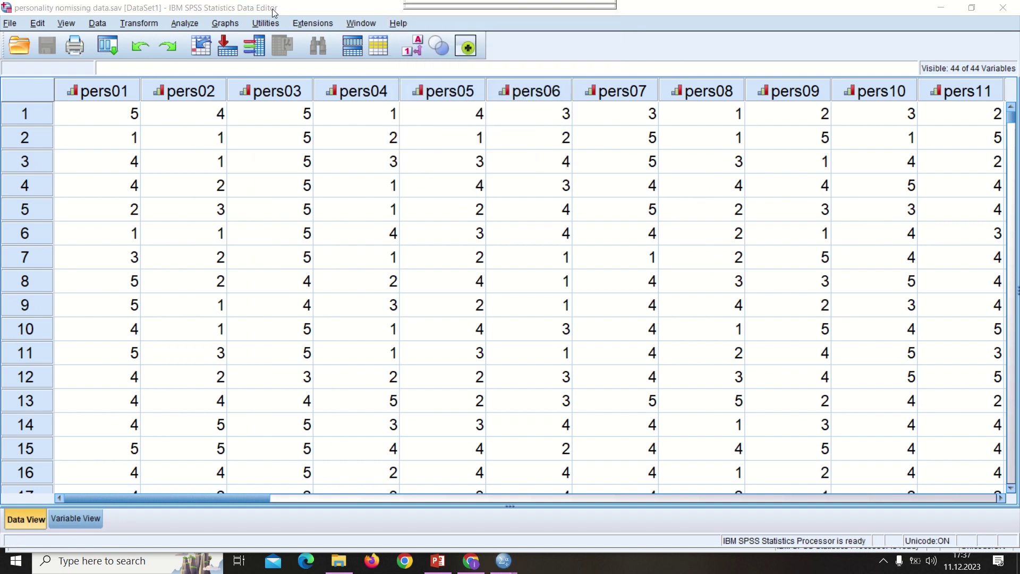
- Run a Frequencies analysis with frequency tables on all 44 personality variables, pers01 to pers44
left_click(187, 21)
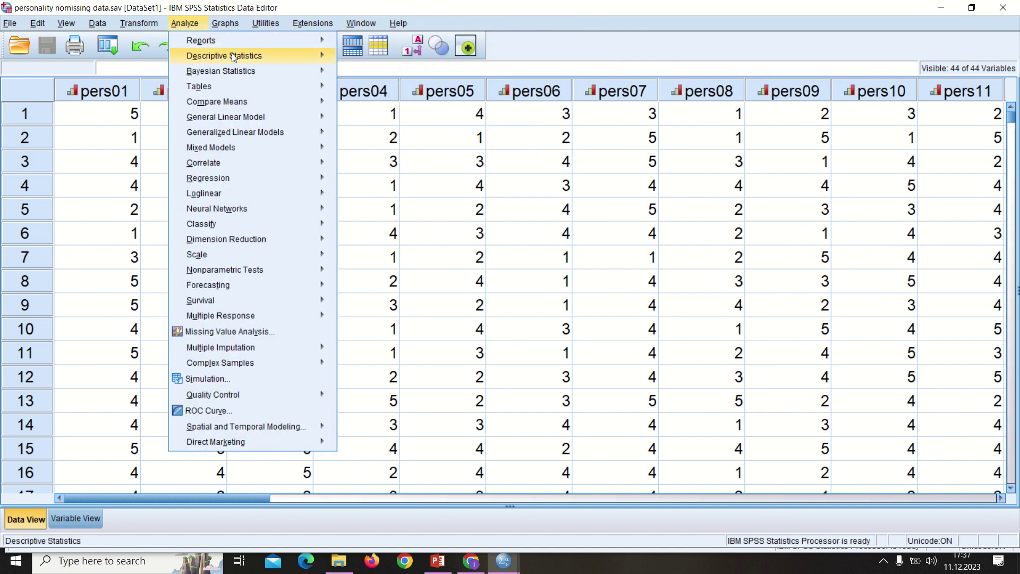
mouse_move(238, 60)
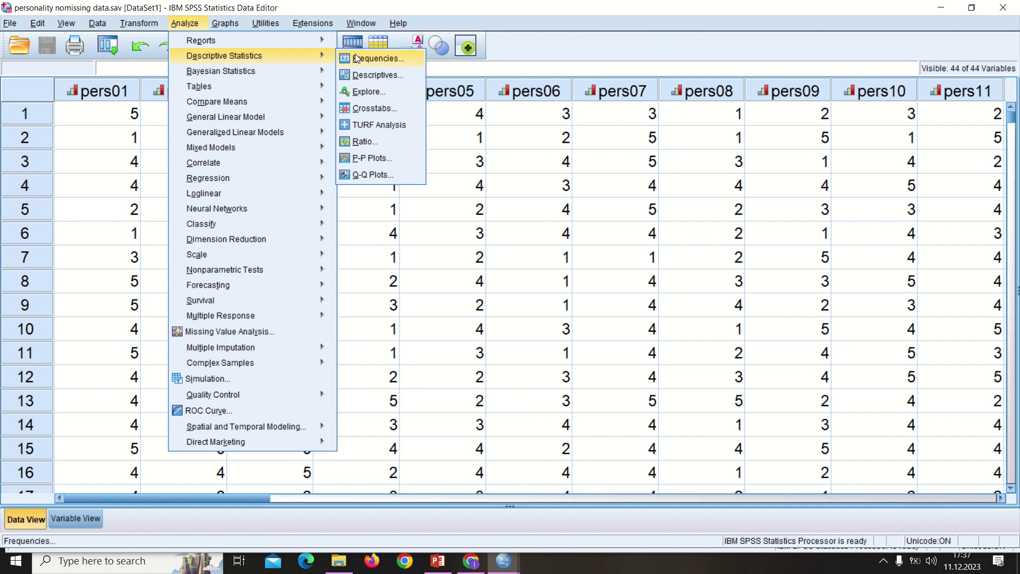
left_click(372, 59)
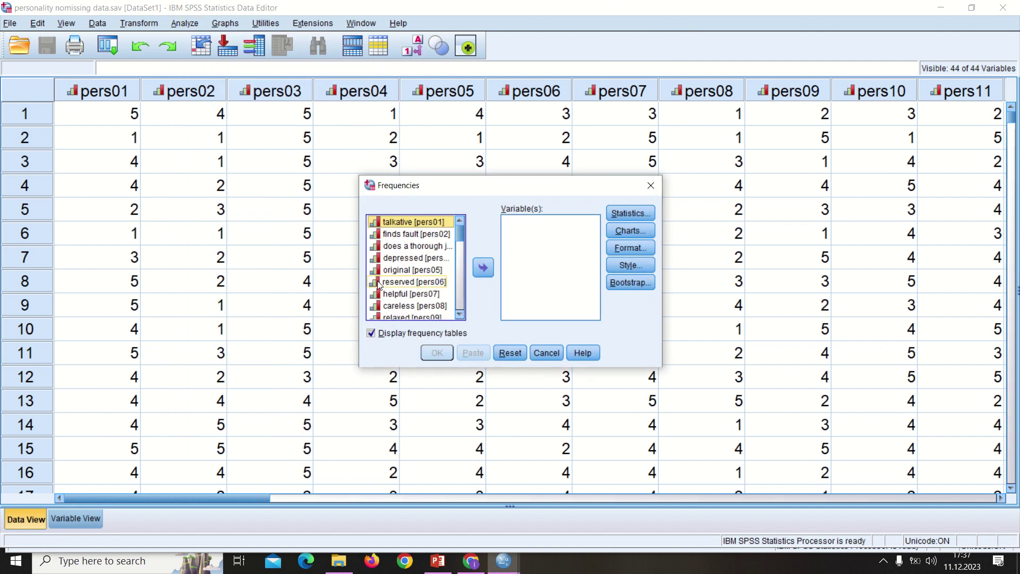
key("ctrl+a")
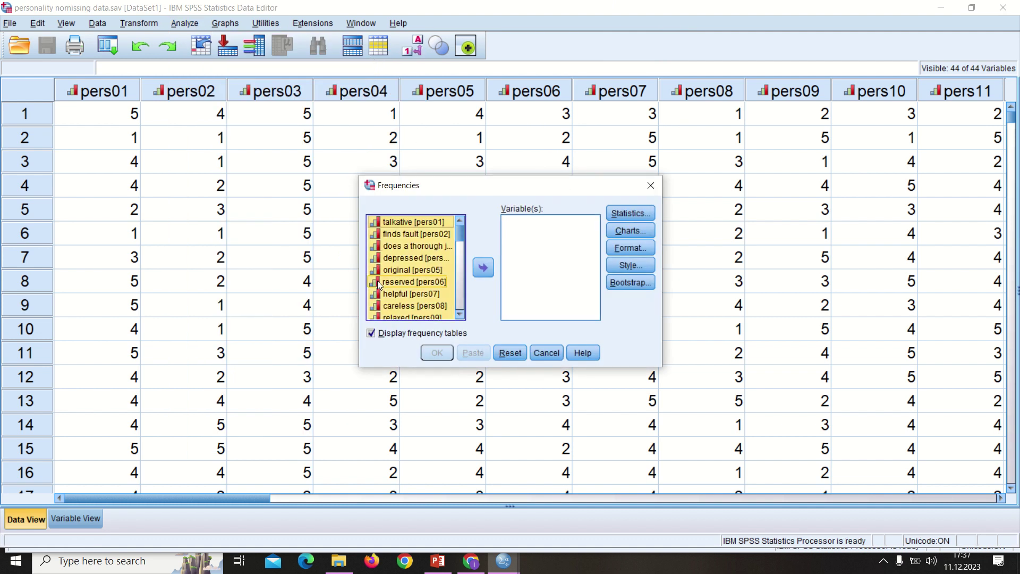
left_click(482, 270)
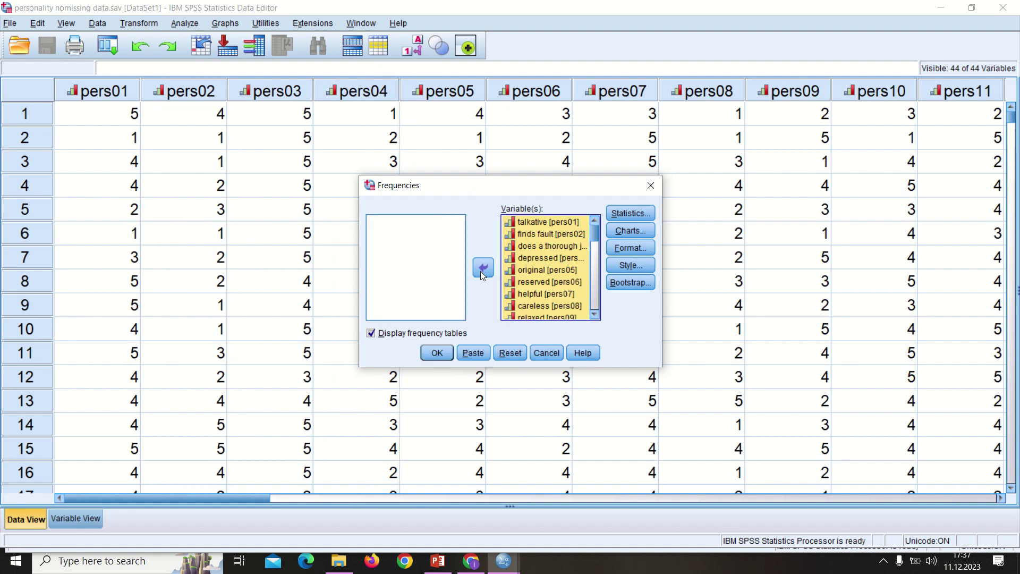
left_click(437, 352)
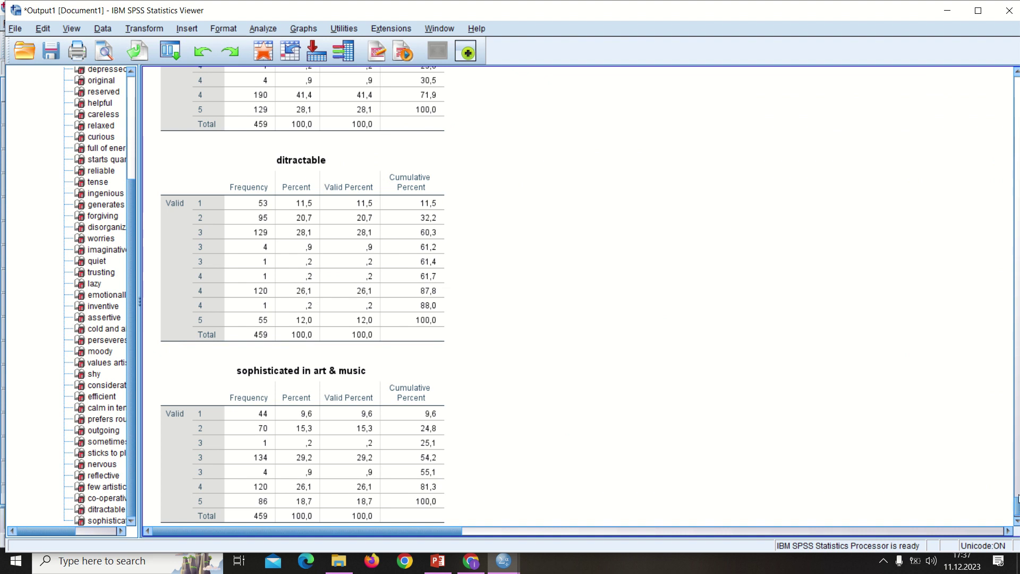
- Examine the valid and missing counts in the Statistics table across all variables, from talkative to sophisticated in art & music
left_click_drag(1018, 499, 1019, 63)
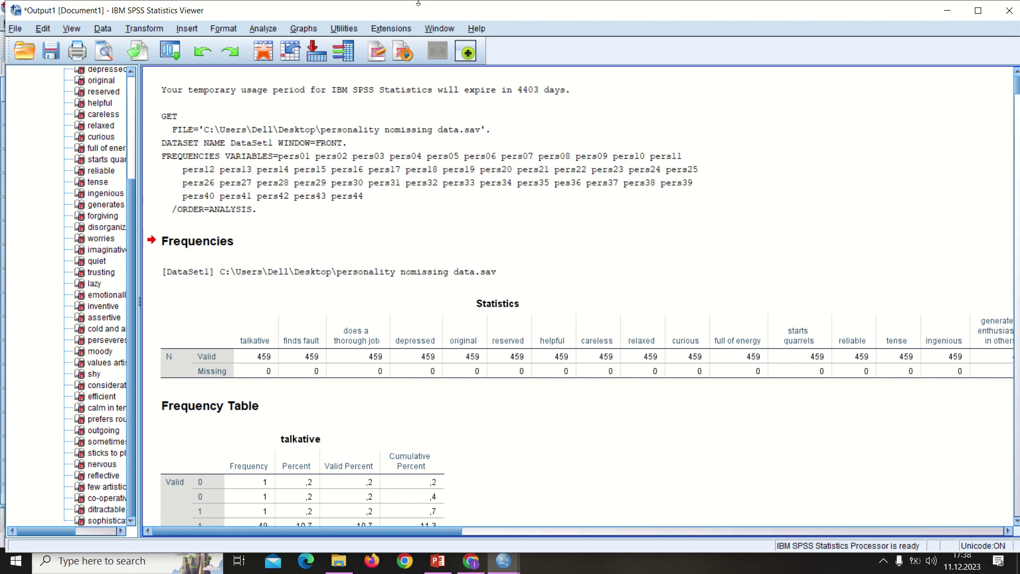
mouse_move(576, 12)
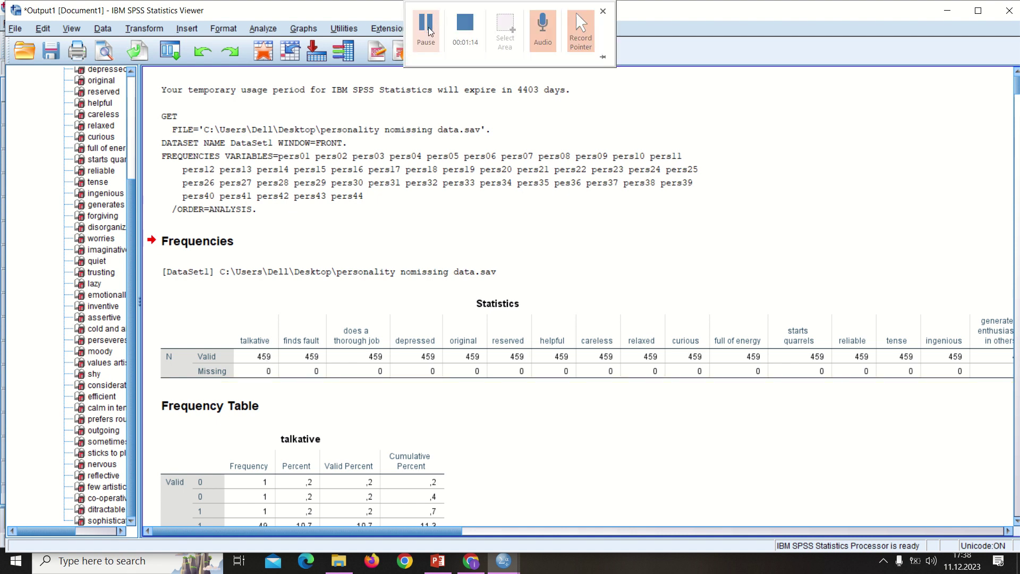
left_click(303, 274)
left_click(320, 351)
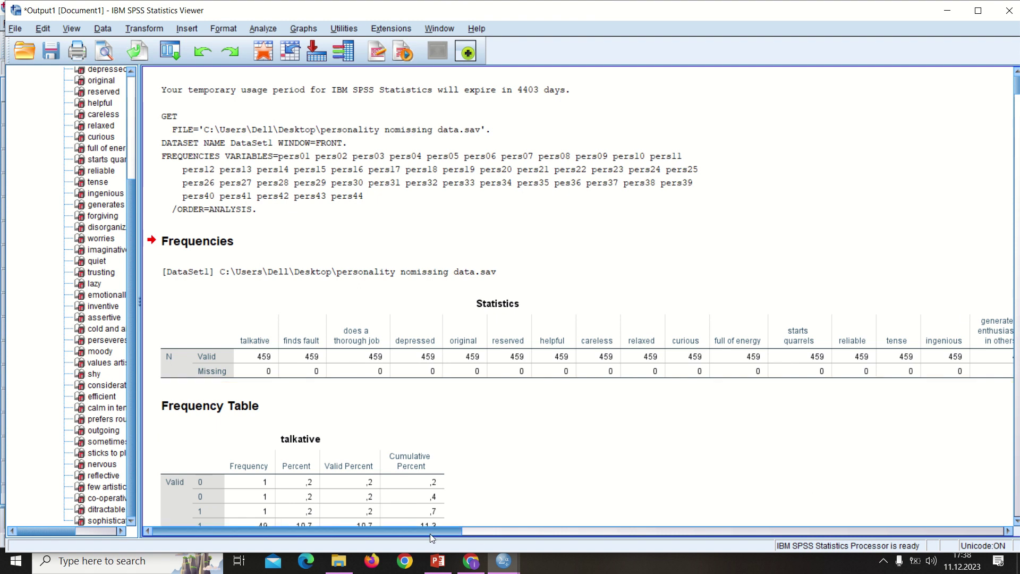
left_click_drag(428, 533, 1016, 519)
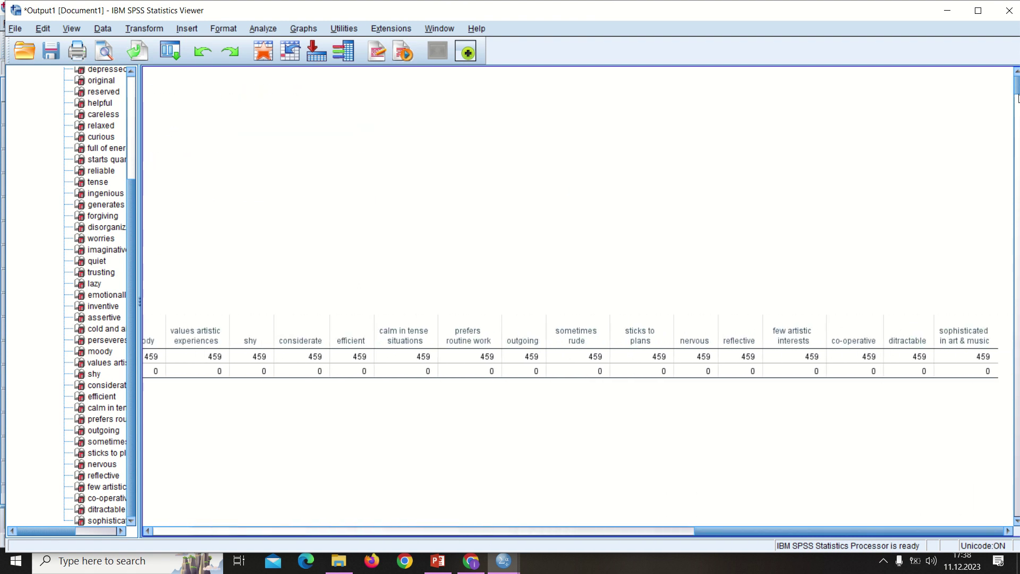
- Examine the frequency tables for talkative, finds fault, does a thorough job and depressed, and return to the start of the output
left_click_drag(1017, 97, 1017, 109)
left_click_drag(744, 520, 197, 521)
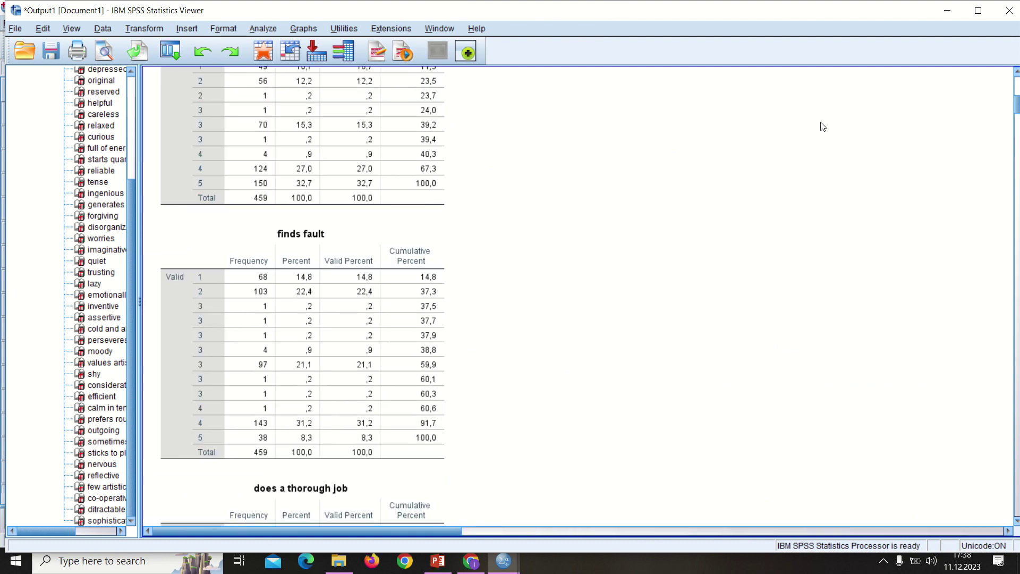
left_click_drag(1017, 113, 1017, 106)
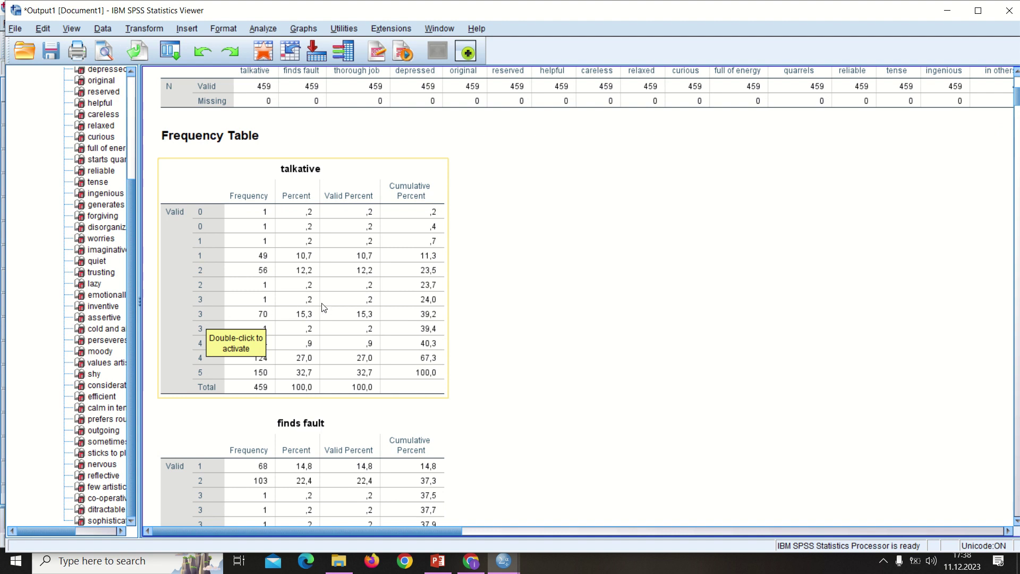
left_click(626, 228)
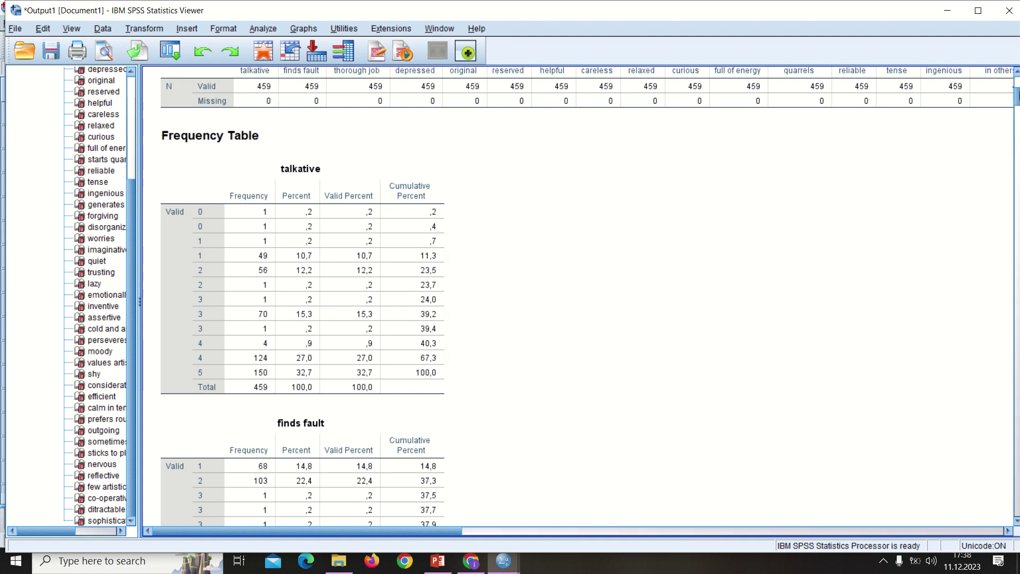
scroll(579, 295, "down", 15)
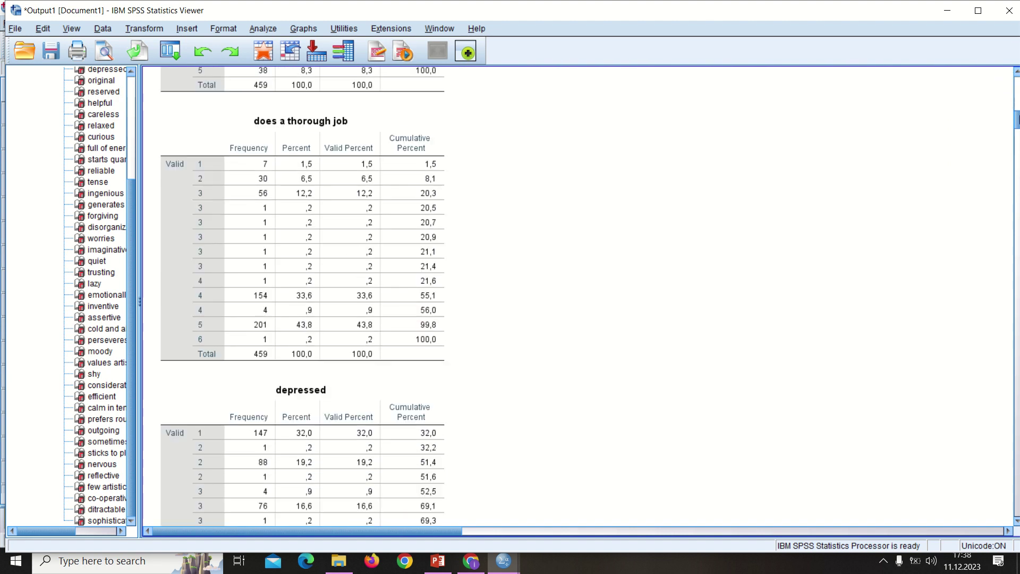
left_click_drag(1018, 116, 1019, 118)
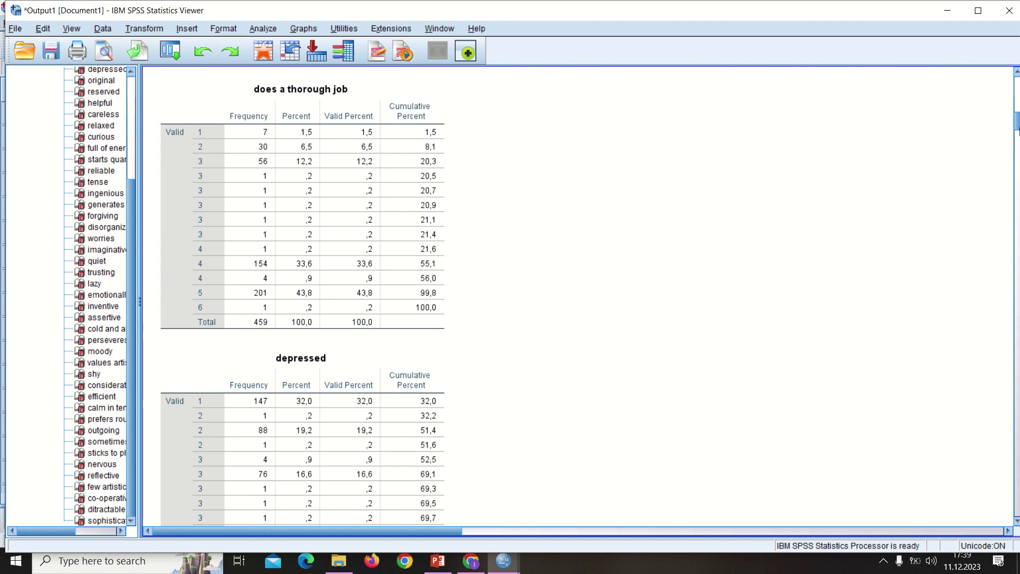
left_click_drag(1016, 126, 1017, 80)
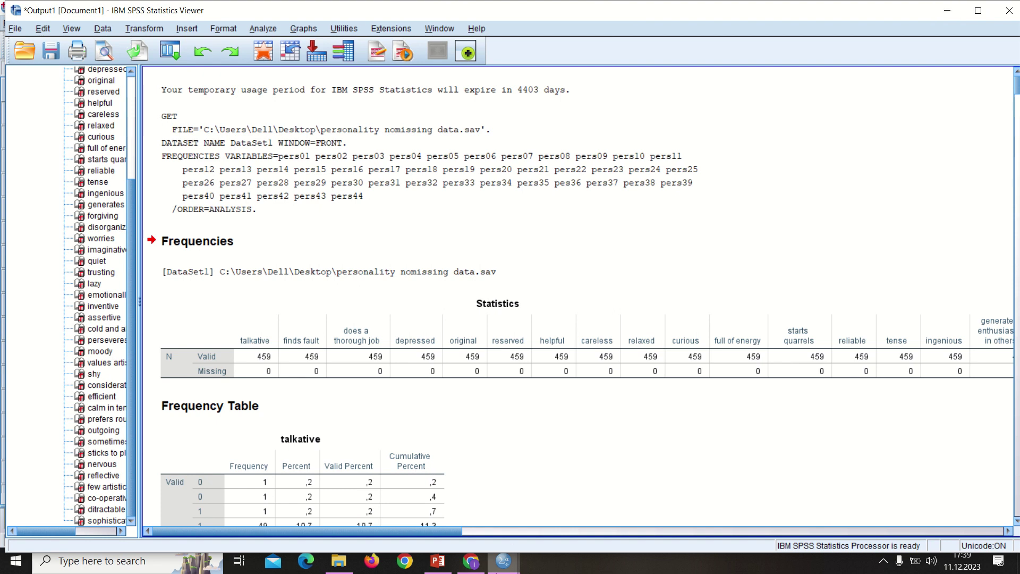
- Switch back to the personality dataset, check its variable definitions and return to the data values
left_click(507, 566)
left_click(584, 514)
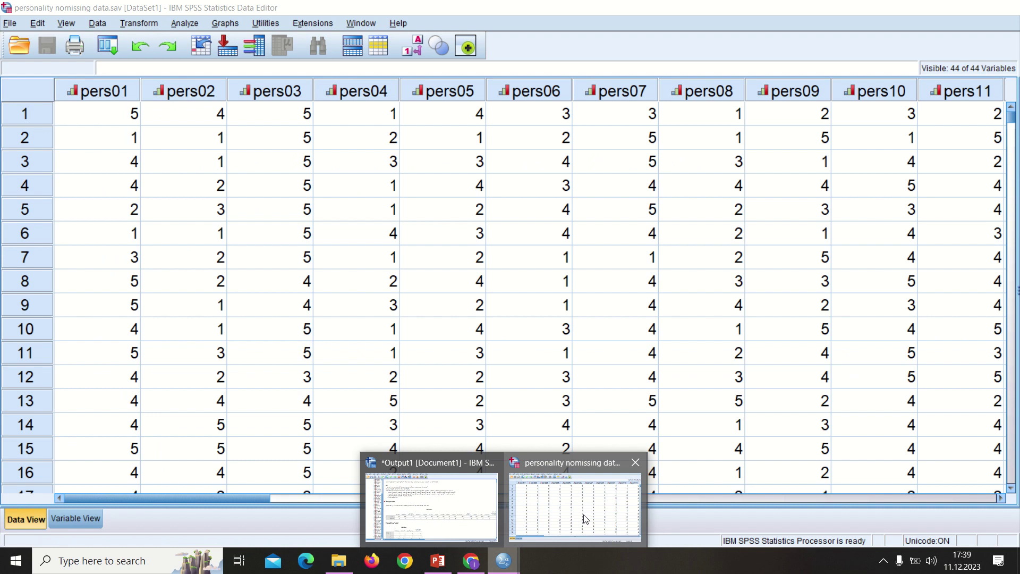
left_click(74, 516)
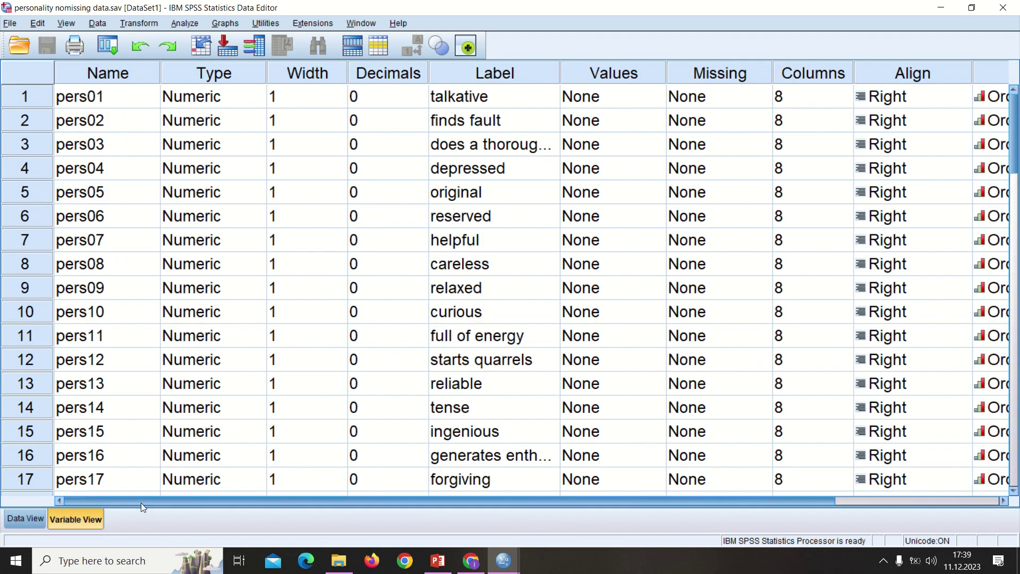
left_click_drag(187, 502, 62, 489)
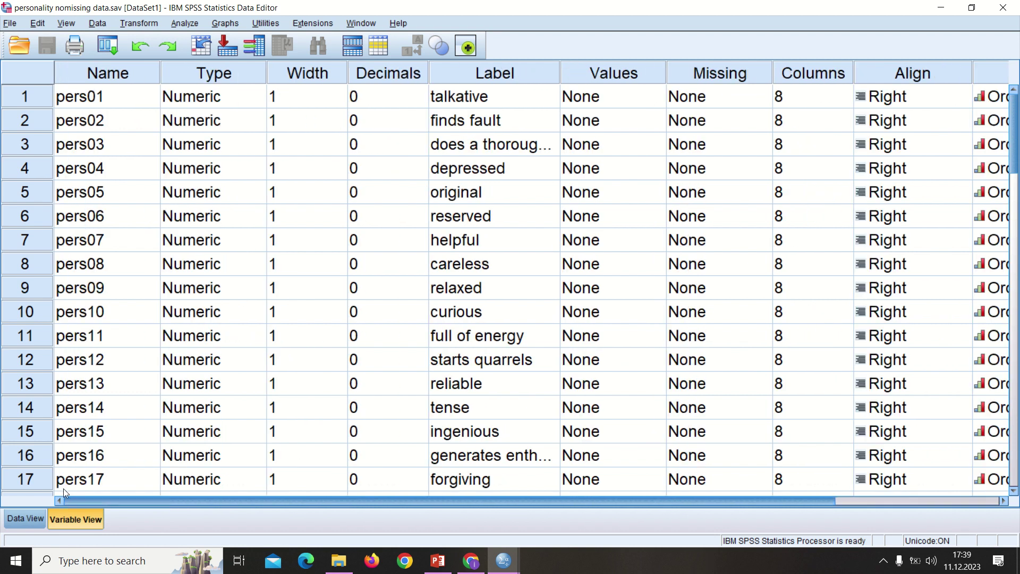
left_click(23, 517)
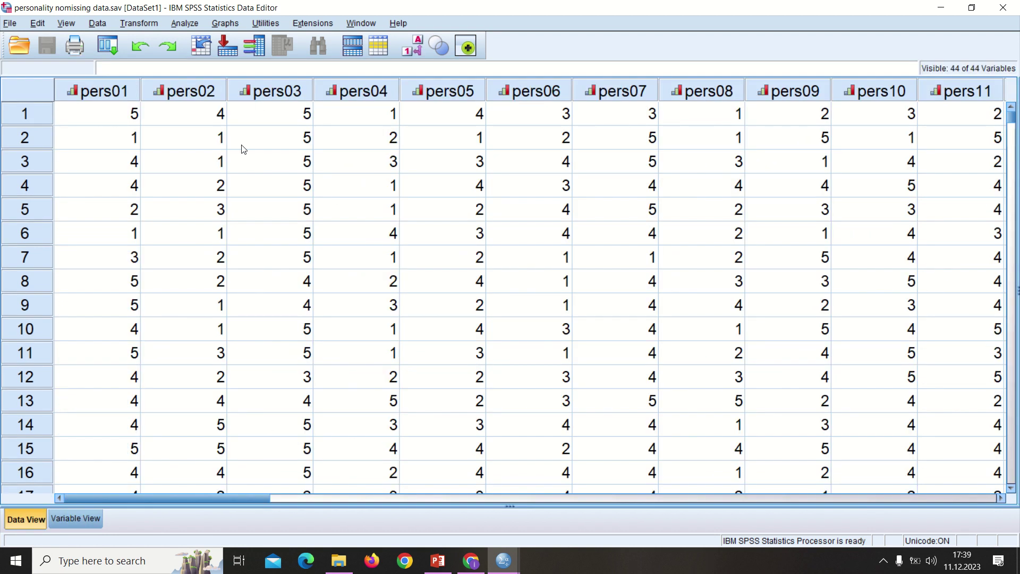
mouse_move(588, 16)
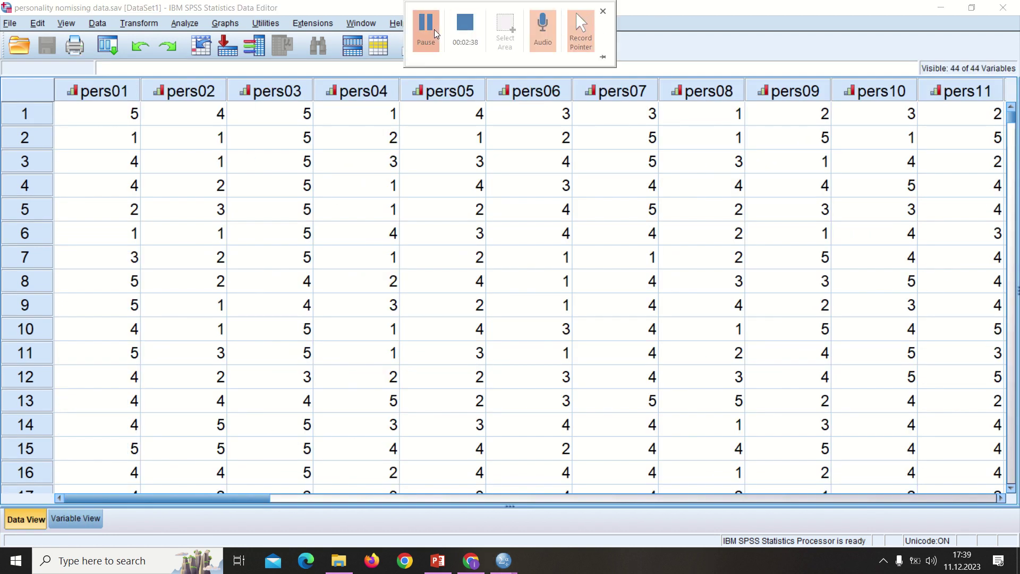
- Inspect the definitions of all 44 variables, then open the value labels of "considerate" and close them without changes
left_click(94, 519)
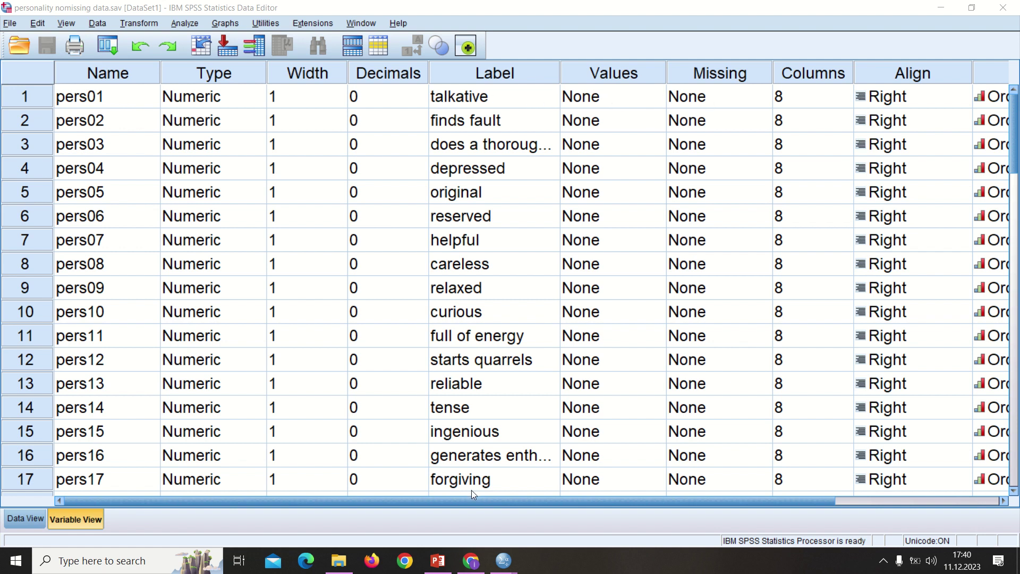
left_click_drag(486, 499, 673, 487)
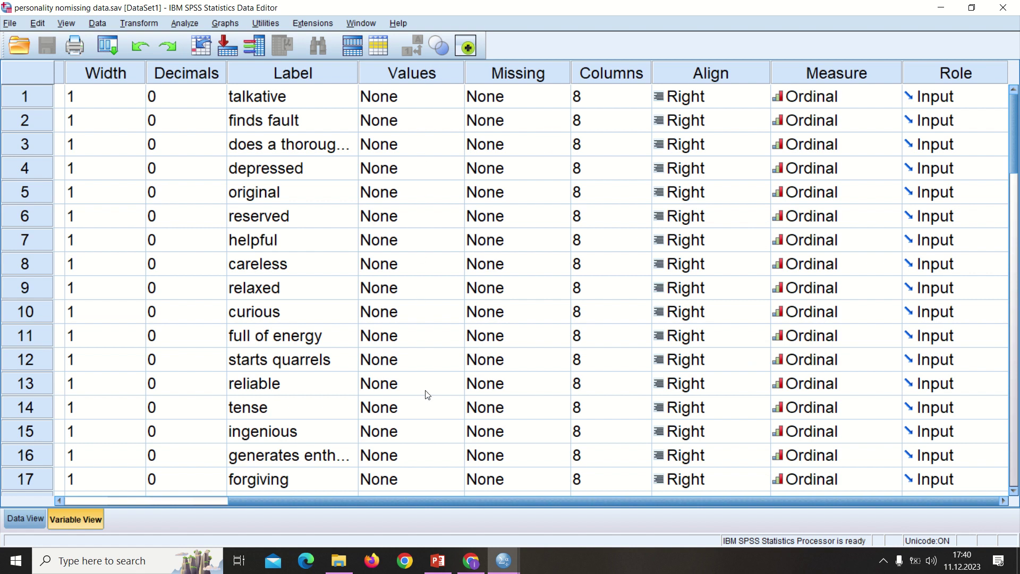
left_click_drag(1015, 143, 1016, 290)
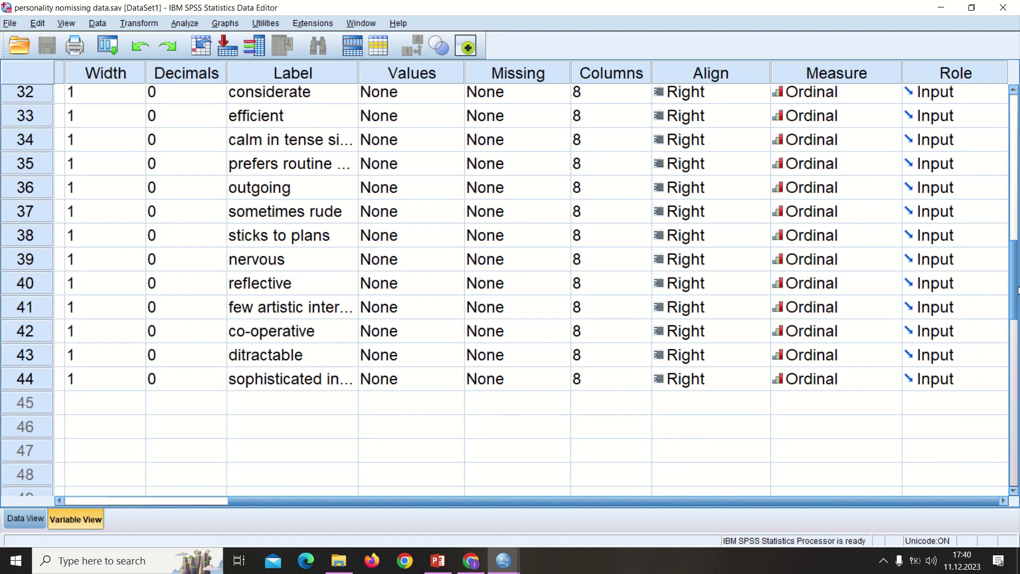
left_click(448, 94)
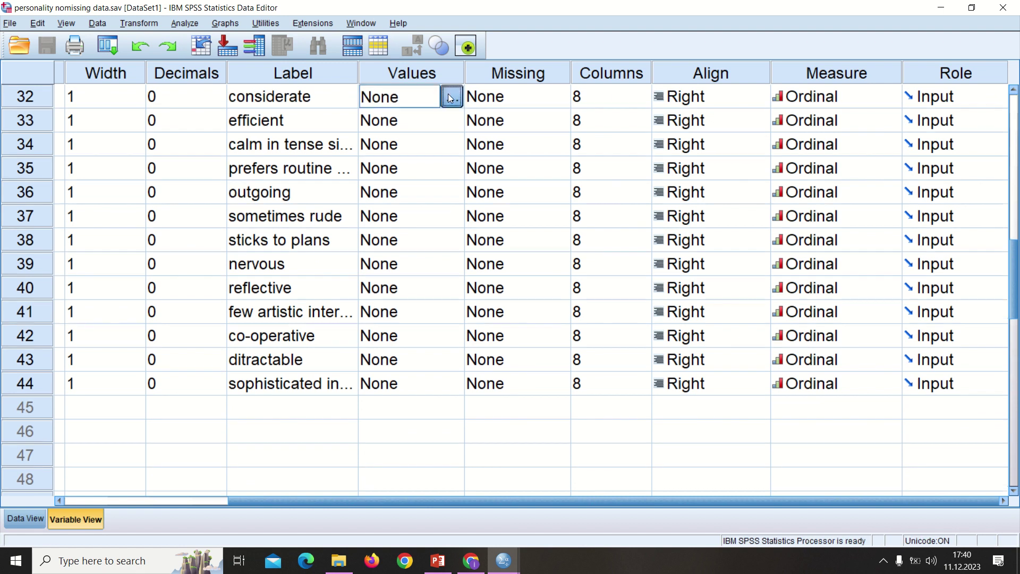
left_click(450, 96)
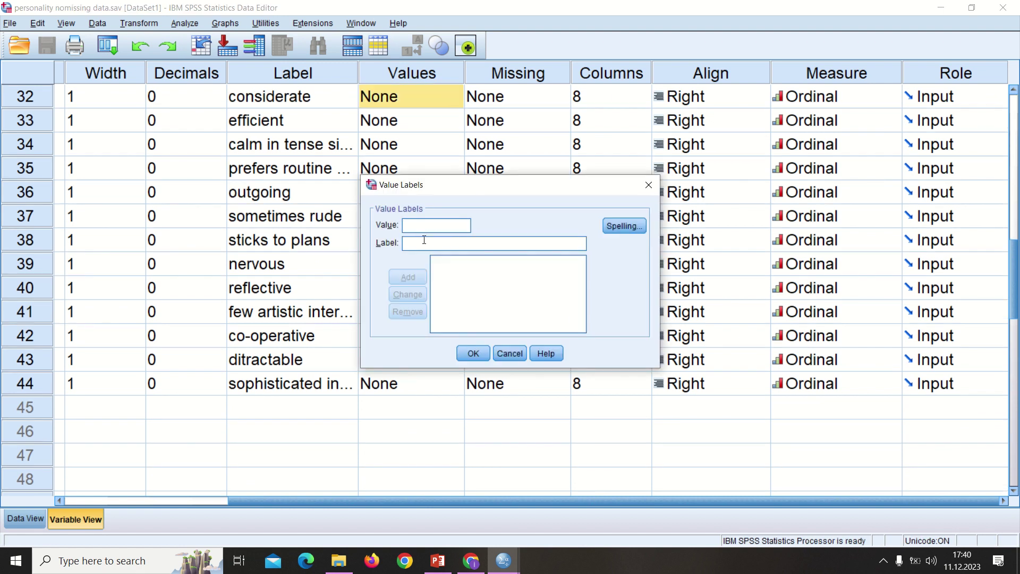
left_click(649, 184)
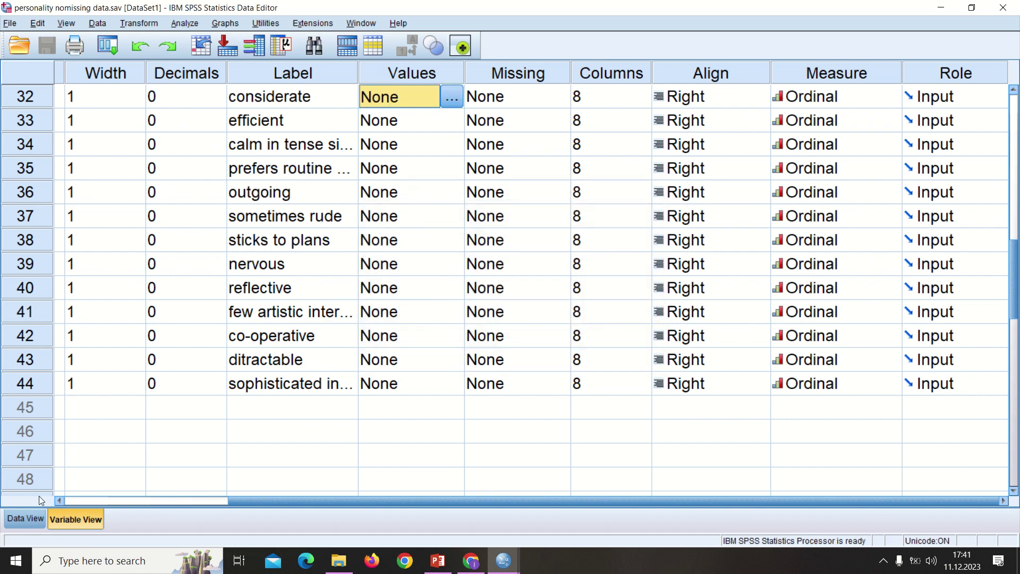
- Return to the personality data values, then close the dataset and exit without saving the output
left_click(25, 518)
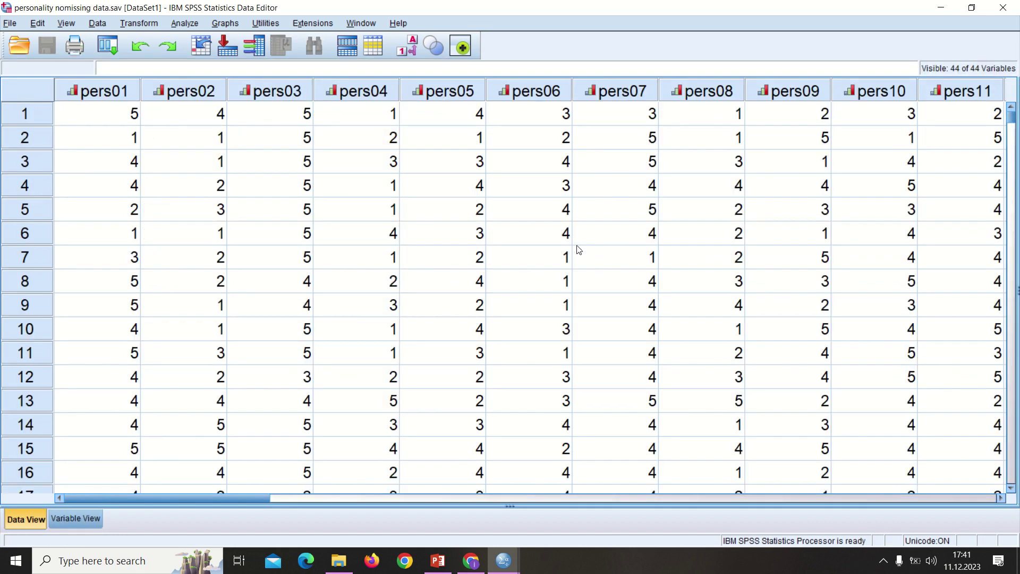
left_click(405, 47)
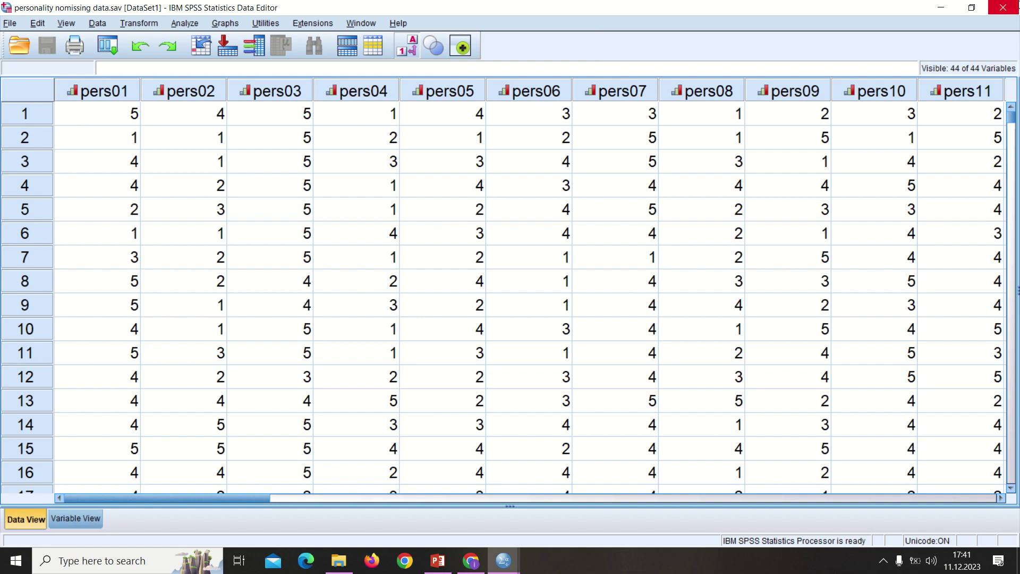
left_click(1001, 6)
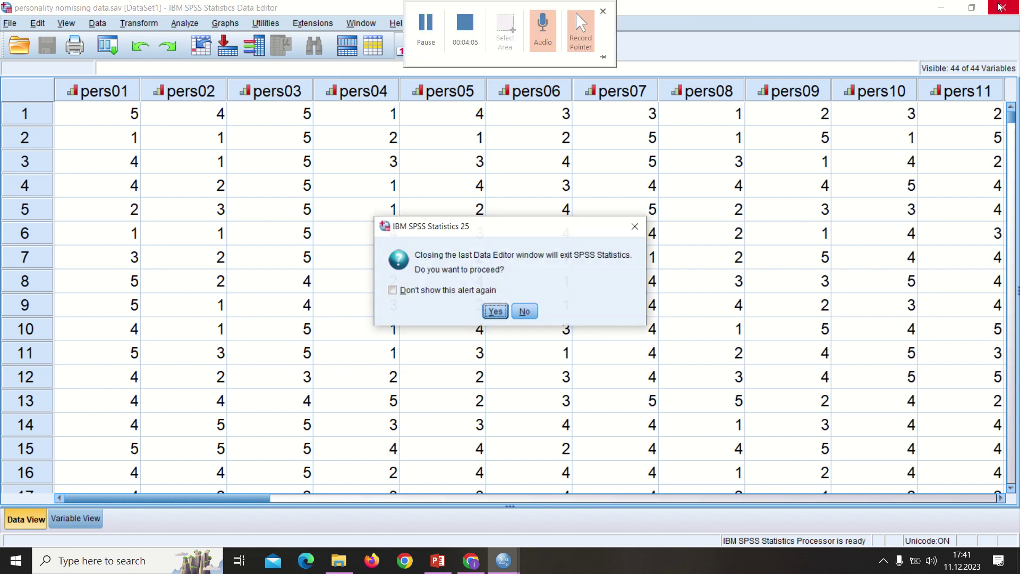
left_click(495, 311)
left_click(514, 303)
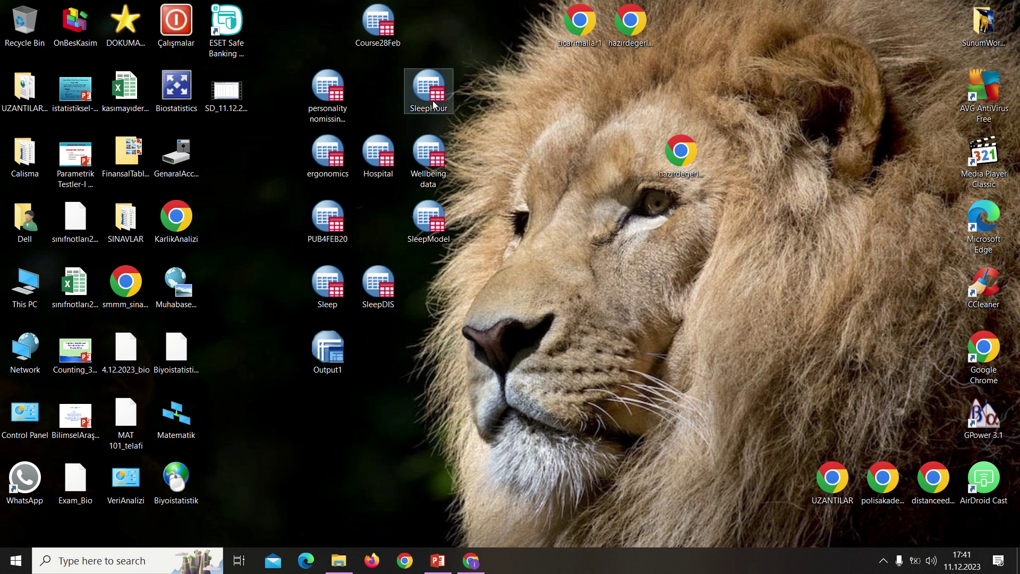
- Open the Wellbeing data dataset, look over its values and check the variable definitions through to the measurement levels
double_click(442, 167)
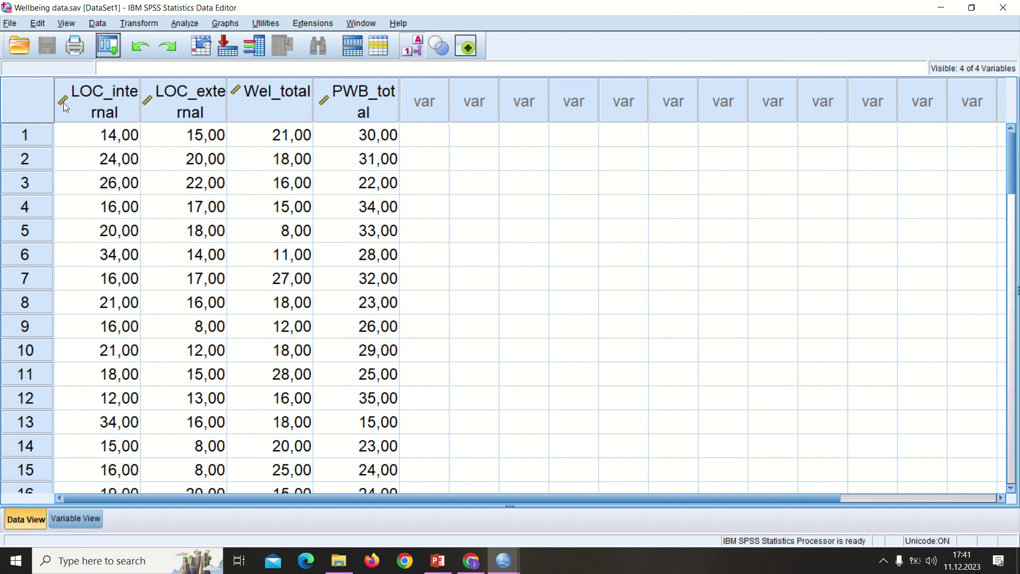
mouse_move(62, 103)
left_click_drag(1012, 181, 1012, 160)
left_click(82, 518)
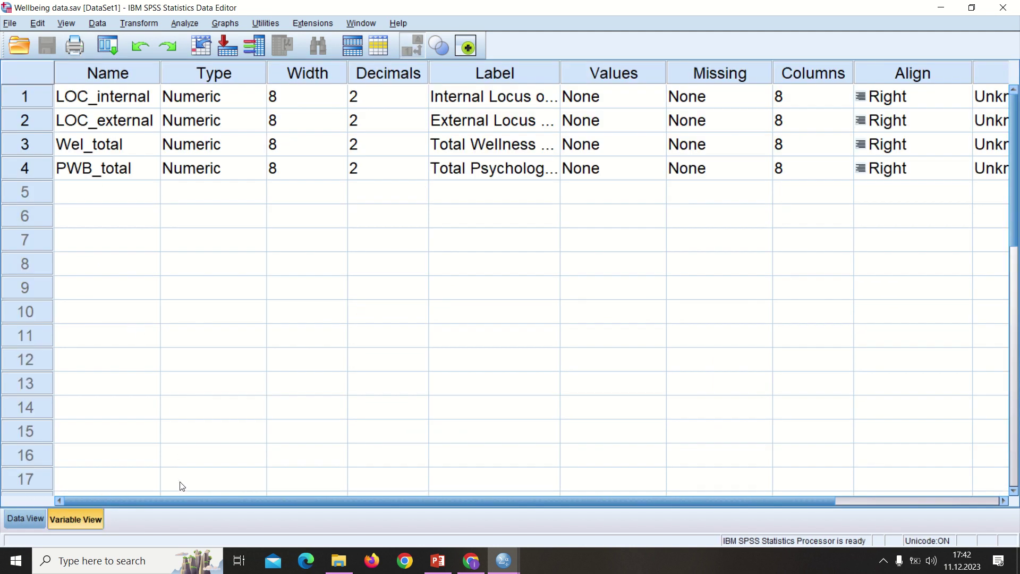
left_click_drag(184, 501, 489, 494)
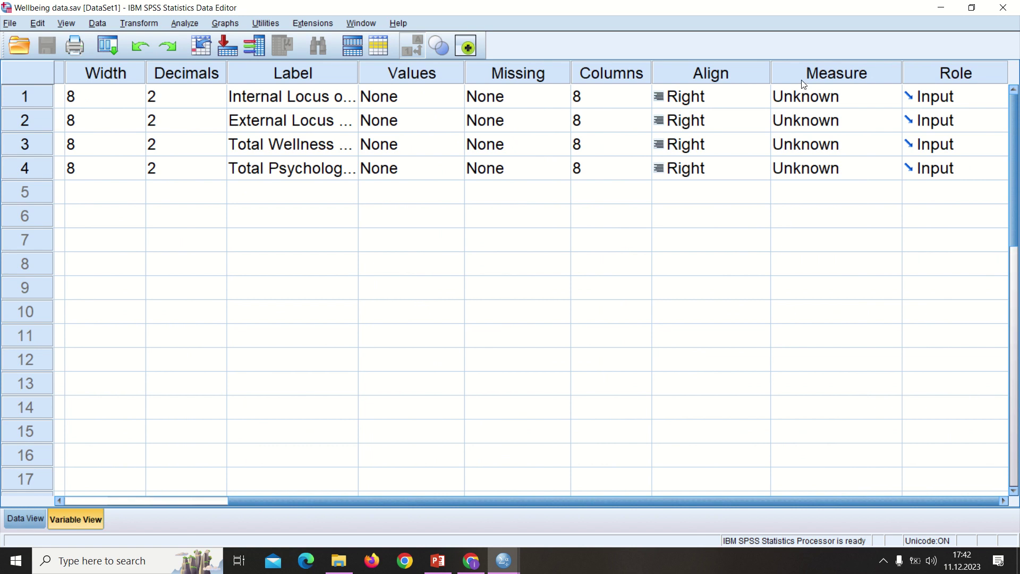
- Set the measurement level of LOC_internal to Scale, then compare its definition with the data values
left_click(861, 97)
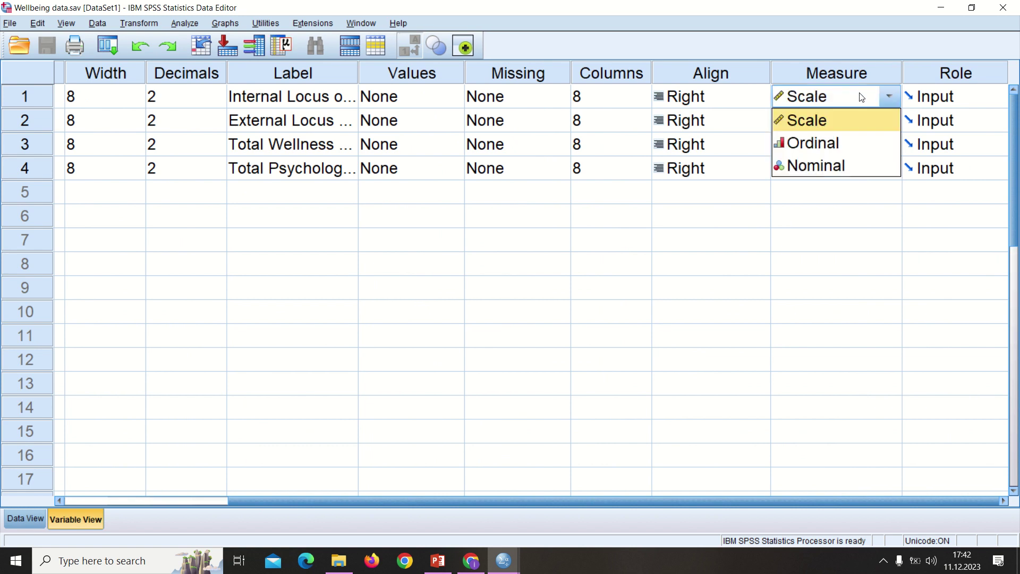
left_click(678, 380)
left_click(24, 518)
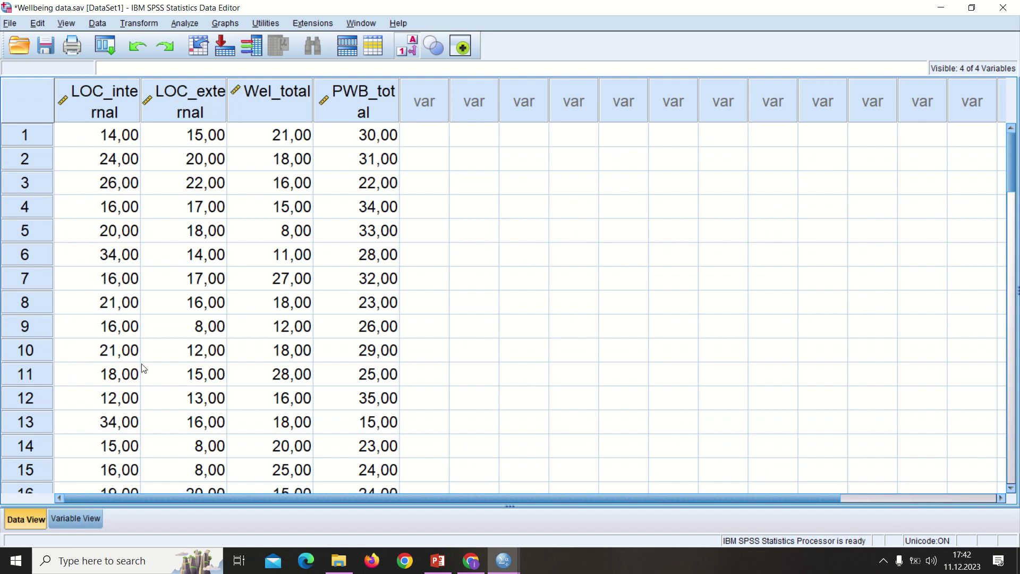
left_click(75, 518)
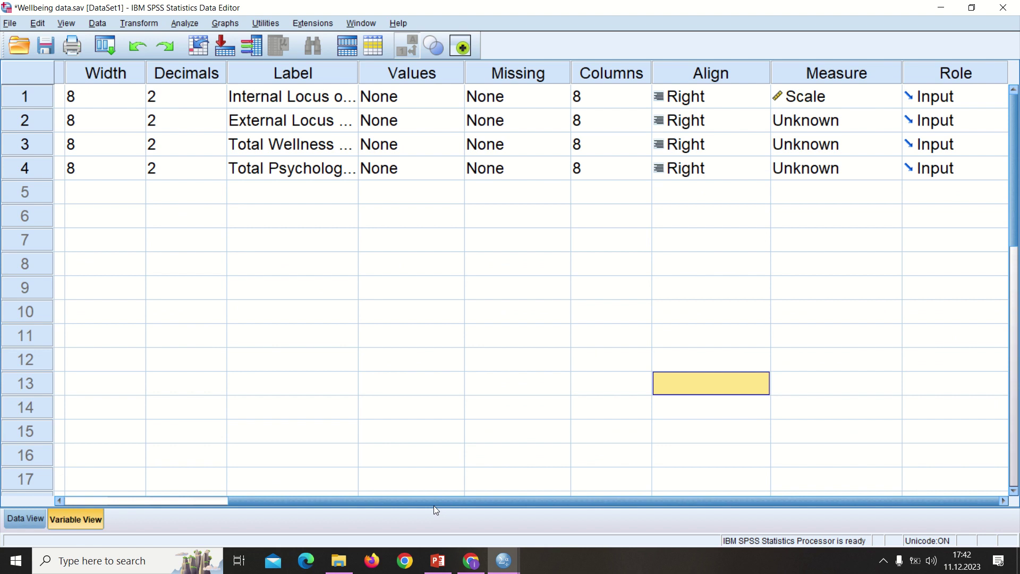
left_click_drag(413, 502, 292, 499)
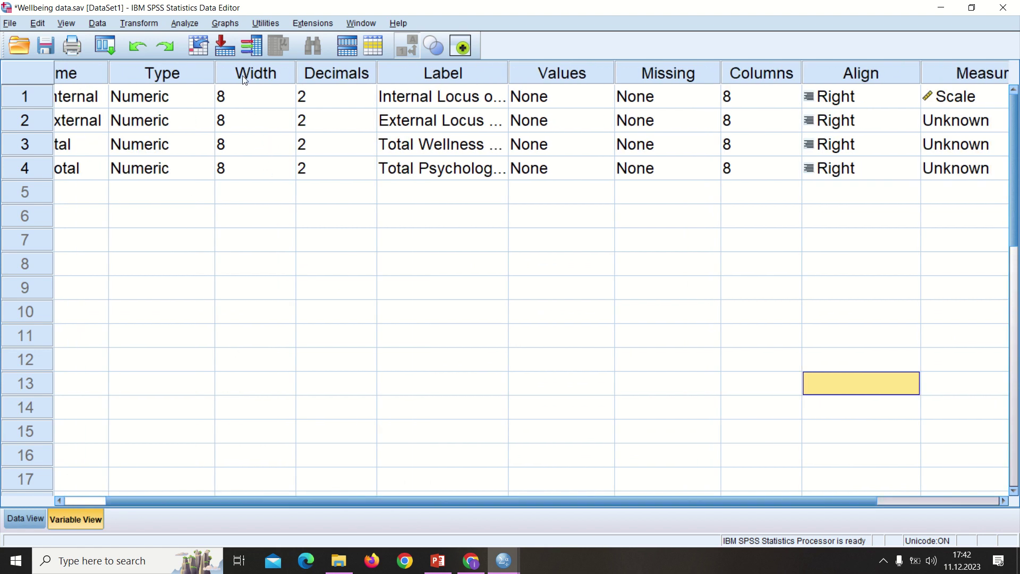
left_click(25, 518)
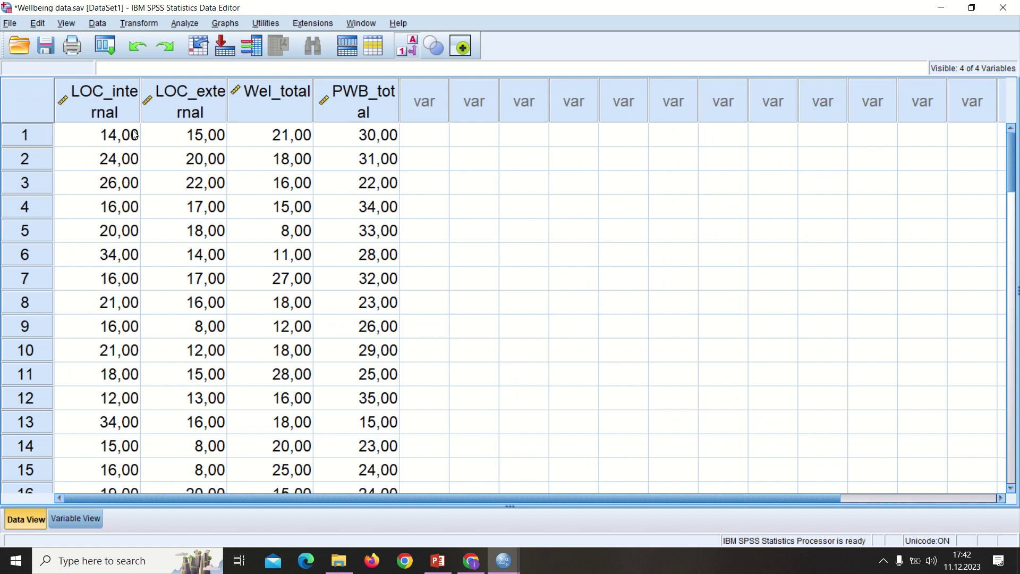
- Set the measurement level of LOC_external, Wel_total and PWB_total to Scale and return to the data values
left_click(76, 517)
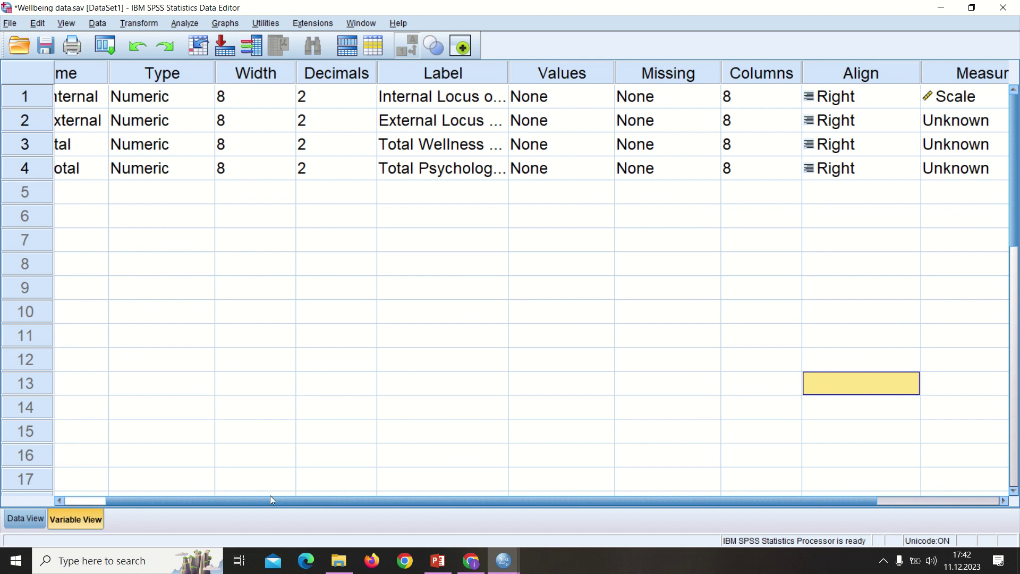
left_click_drag(336, 501, 459, 501)
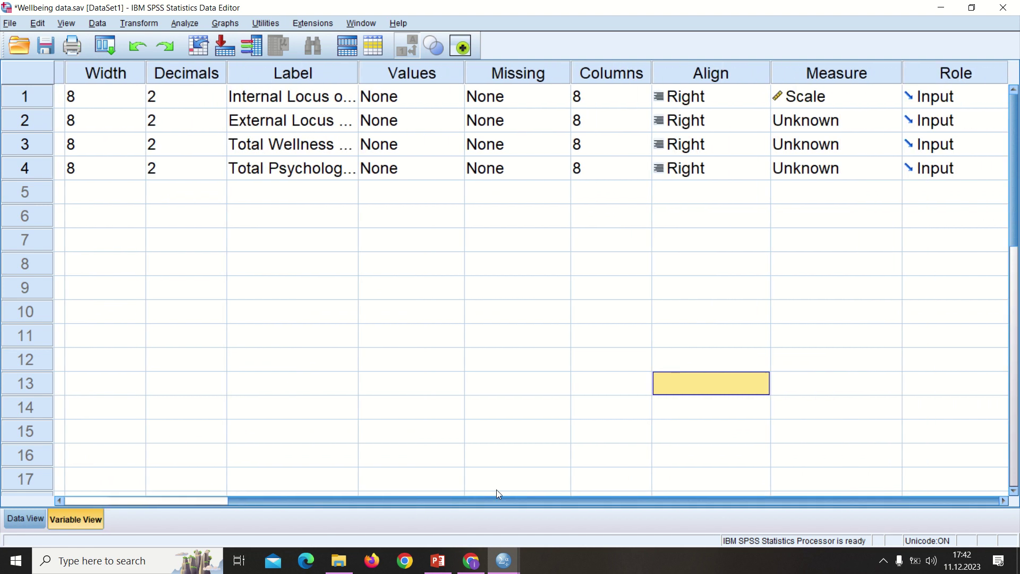
left_click(876, 124)
left_click(837, 139)
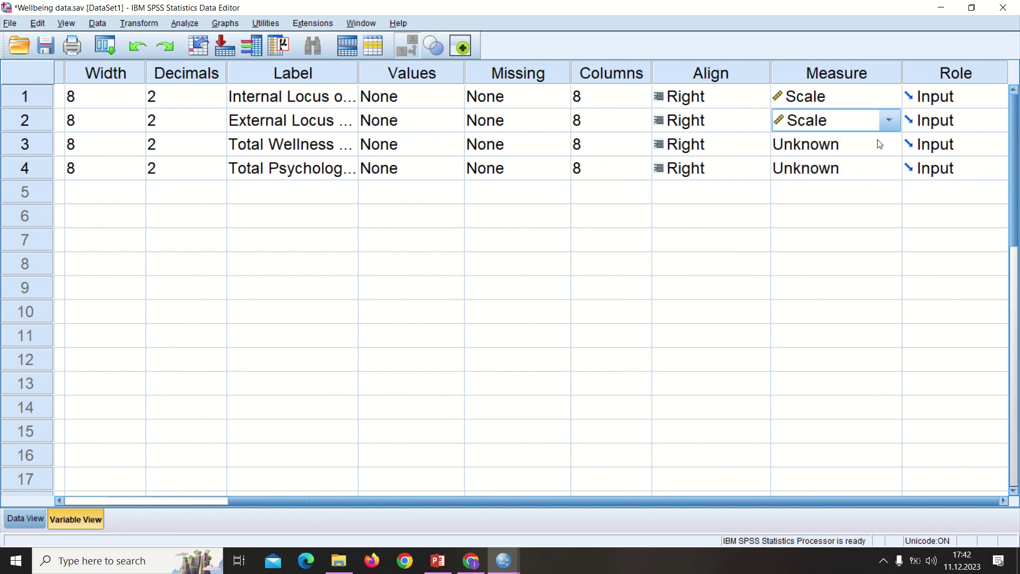
left_click(881, 142)
left_click(841, 168)
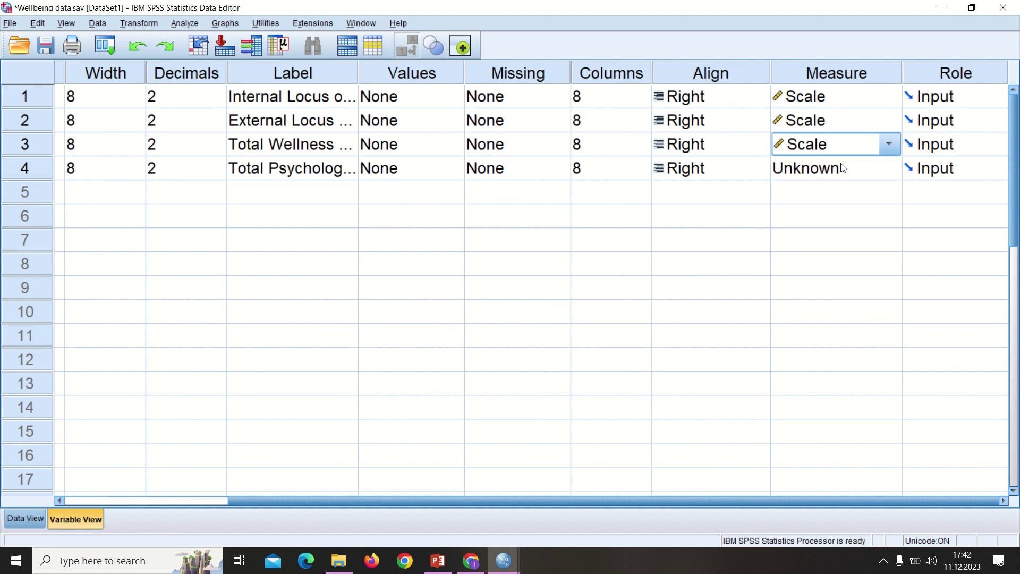
left_click(880, 168)
left_click(848, 192)
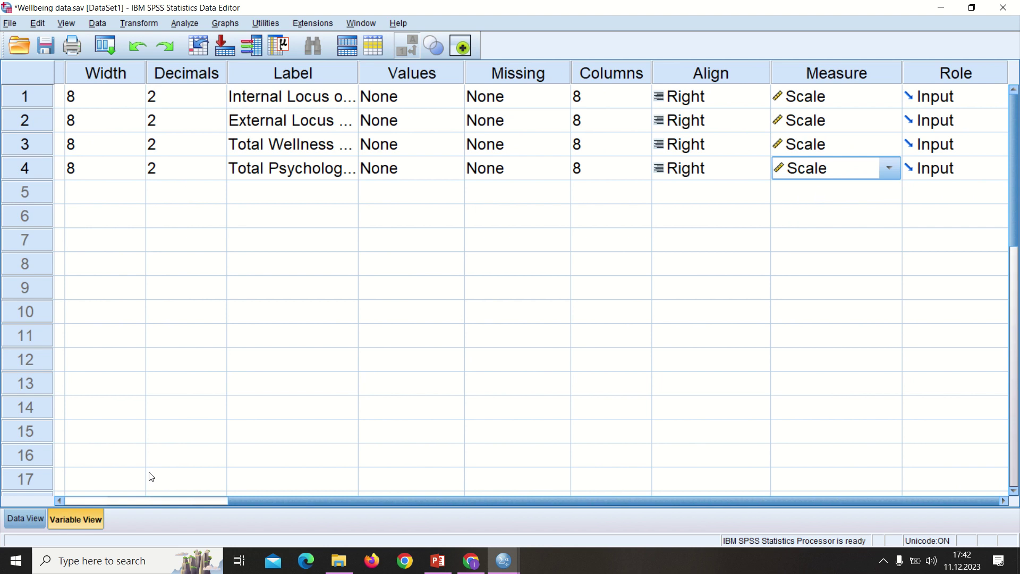
left_click(18, 520)
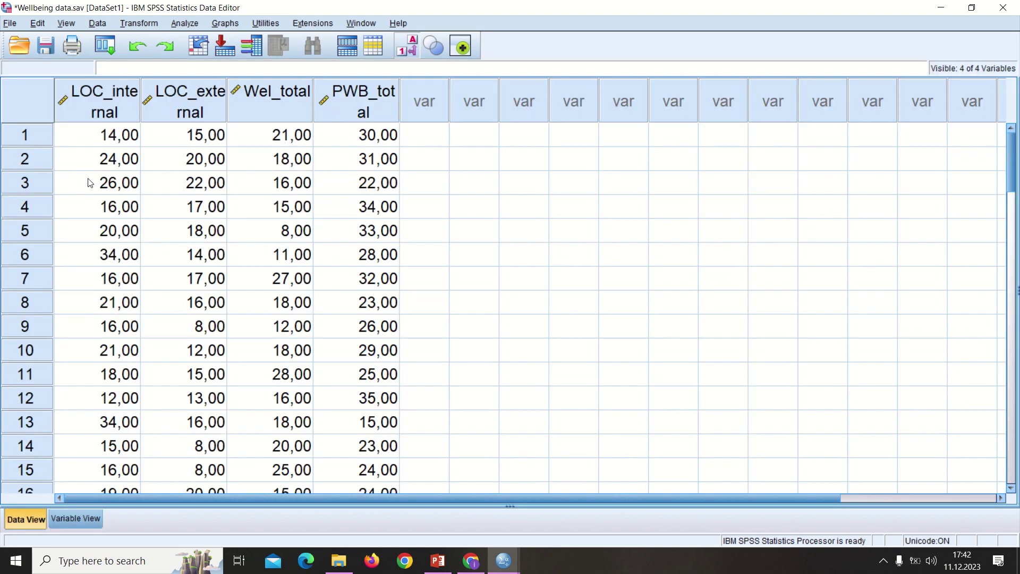
- Close the Wellbeing dataset and exit, discarding both the output and the dataset changes
mouse_move(1008, 2)
left_click(1003, 8)
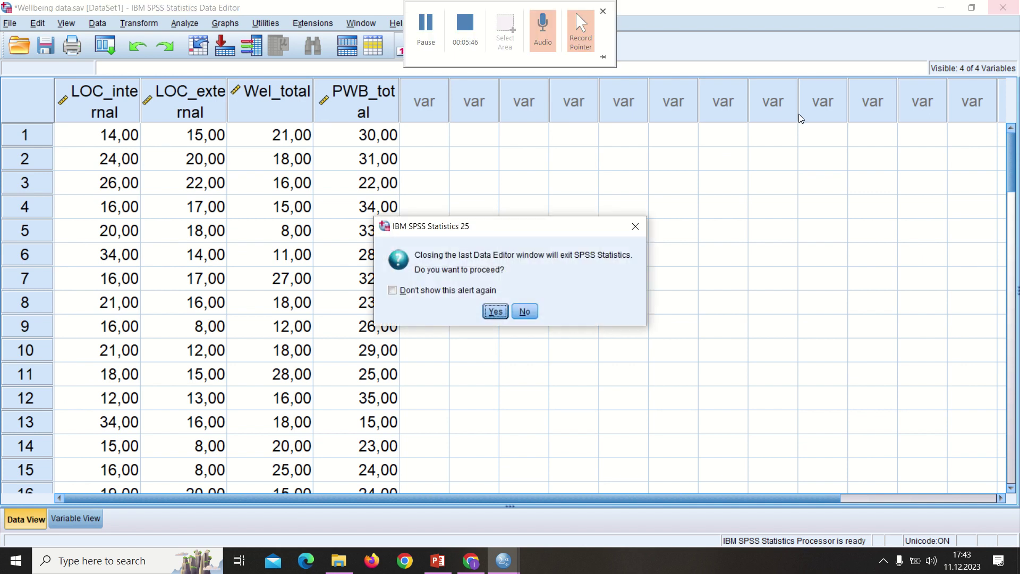
left_click(495, 313)
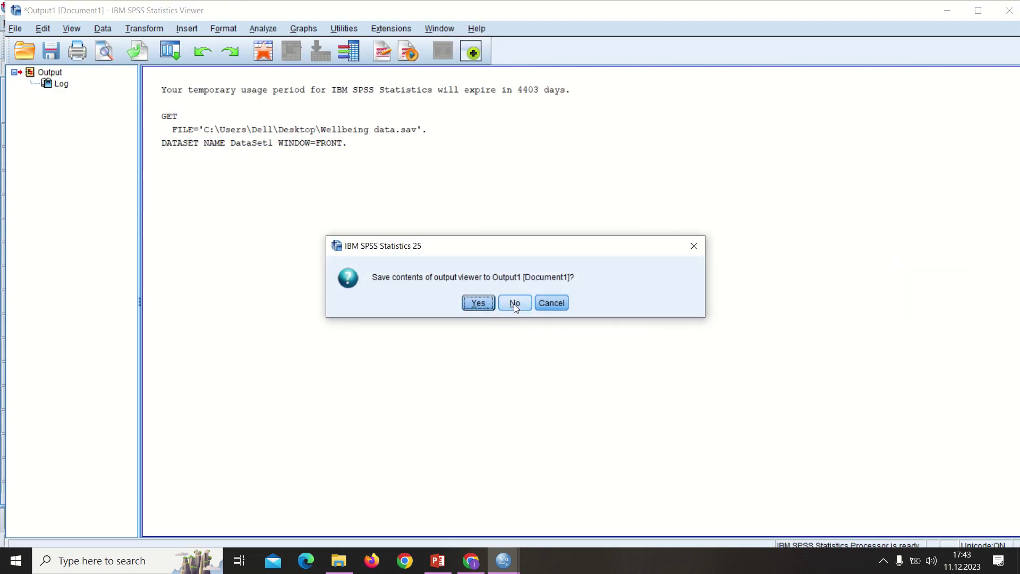
left_click(514, 304)
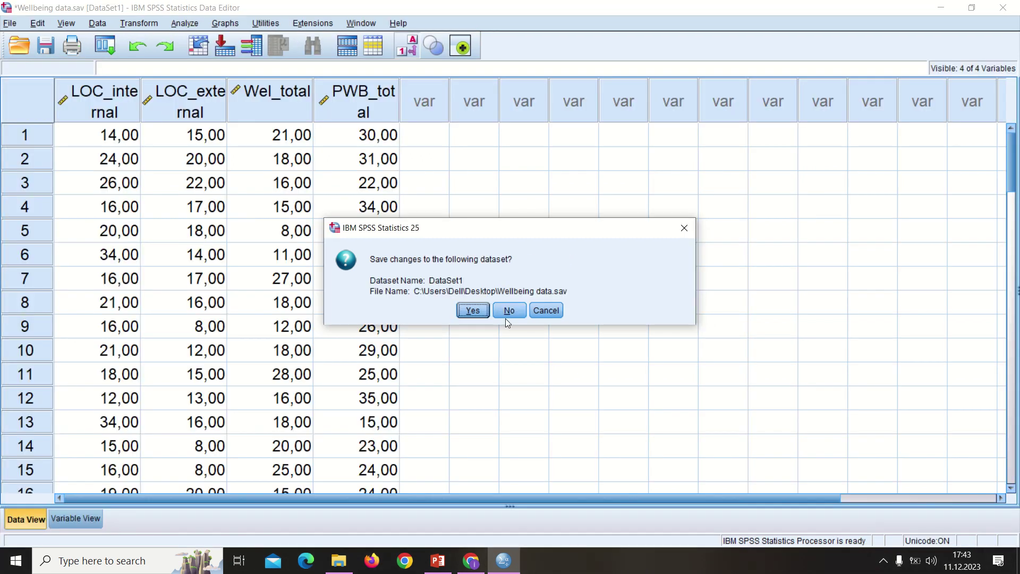
left_click(505, 309)
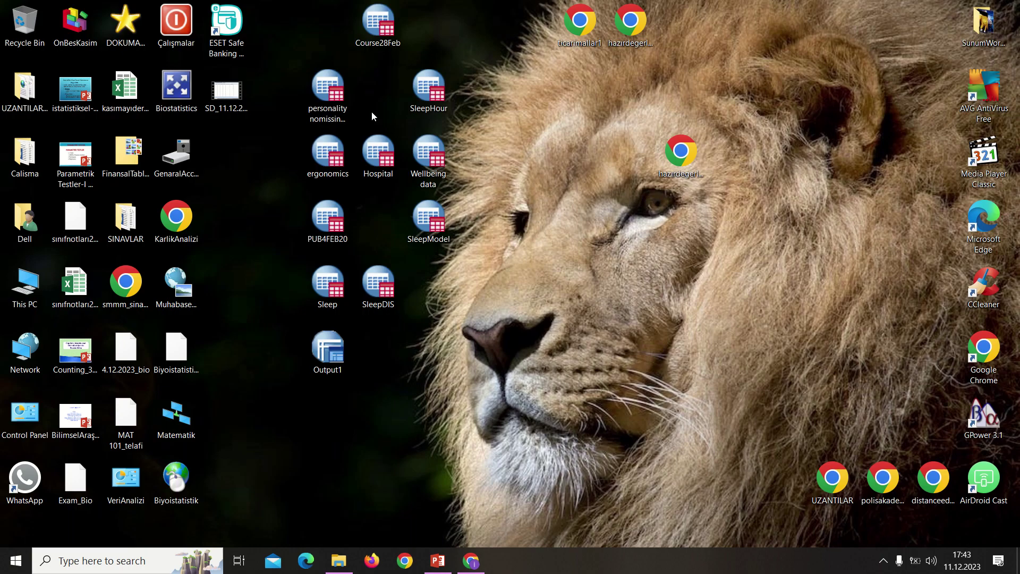
- Open the Hospital dataset from the desktop
left_click(377, 153)
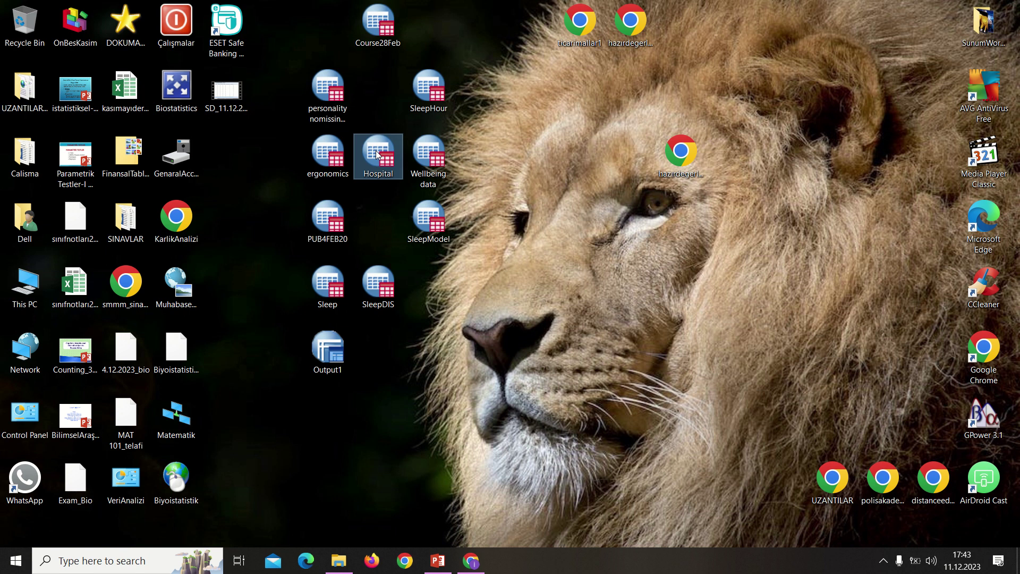
double_click(377, 153)
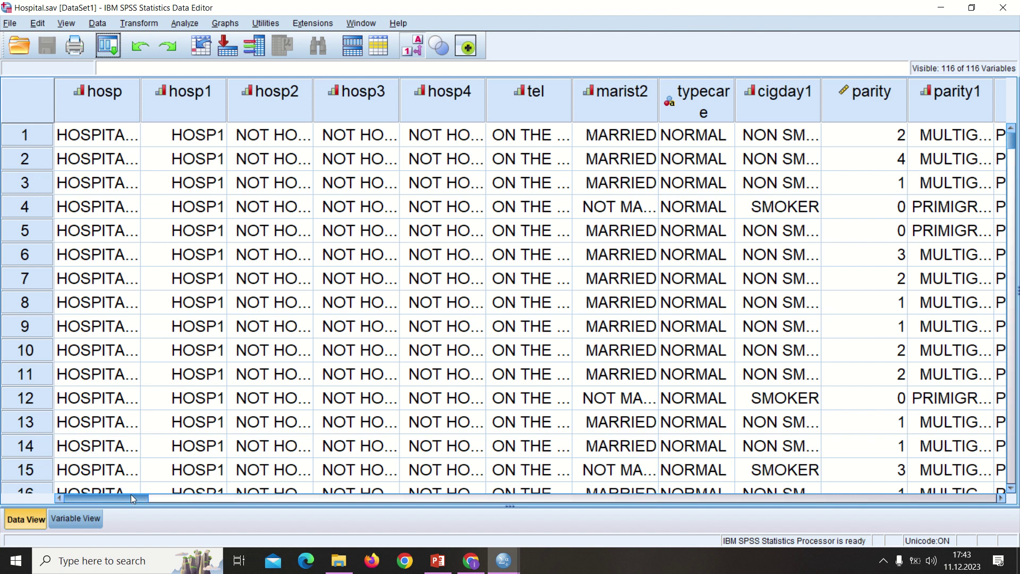
left_click_drag(131, 494, 47, 491)
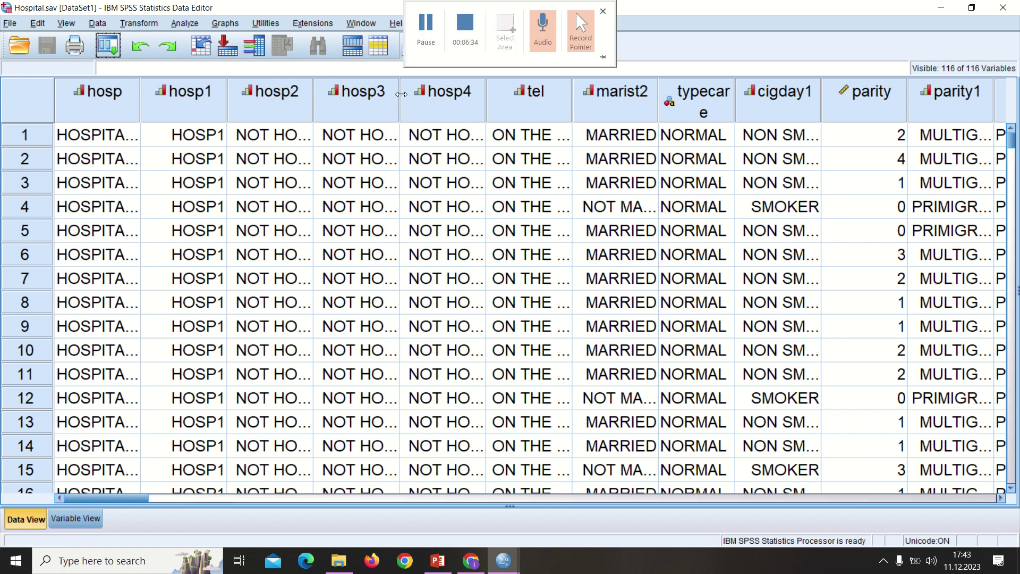
- Widen the hosp3 data column to about 10 characters and the tel and marist2 columns to about 12
left_click_drag(398, 94, 419, 101)
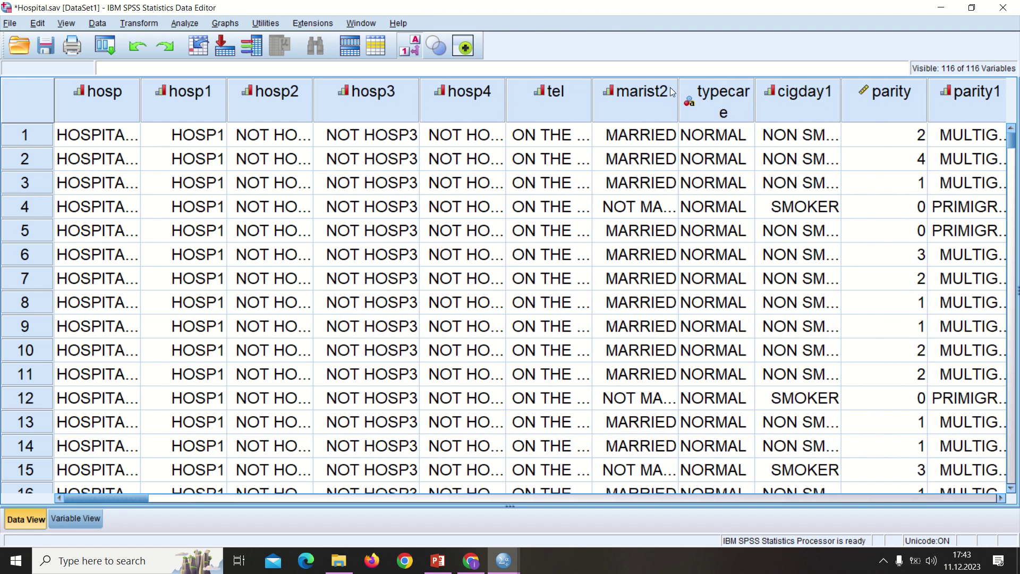
left_click_drag(681, 89, 703, 101)
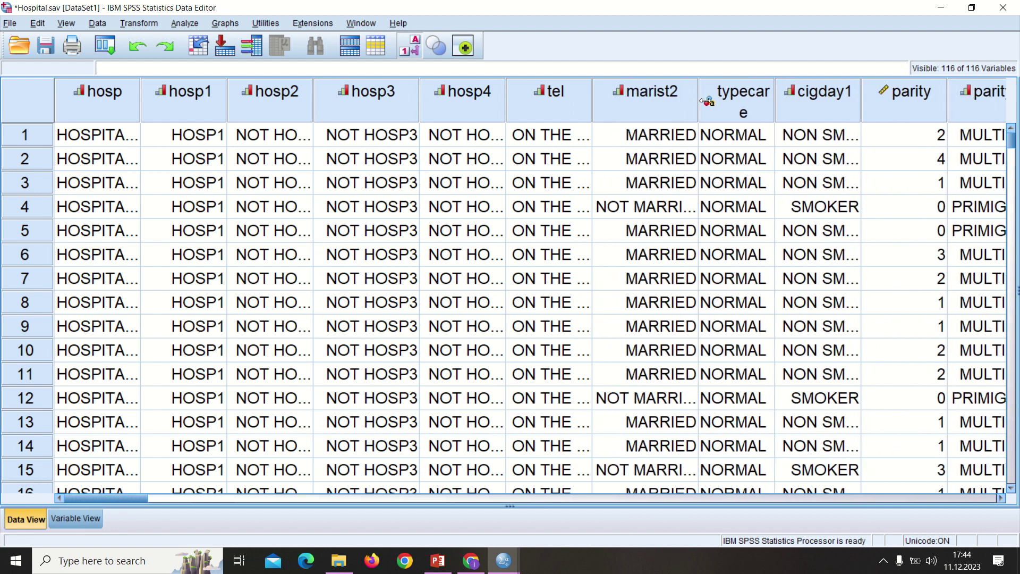
left_click_drag(590, 94, 641, 113)
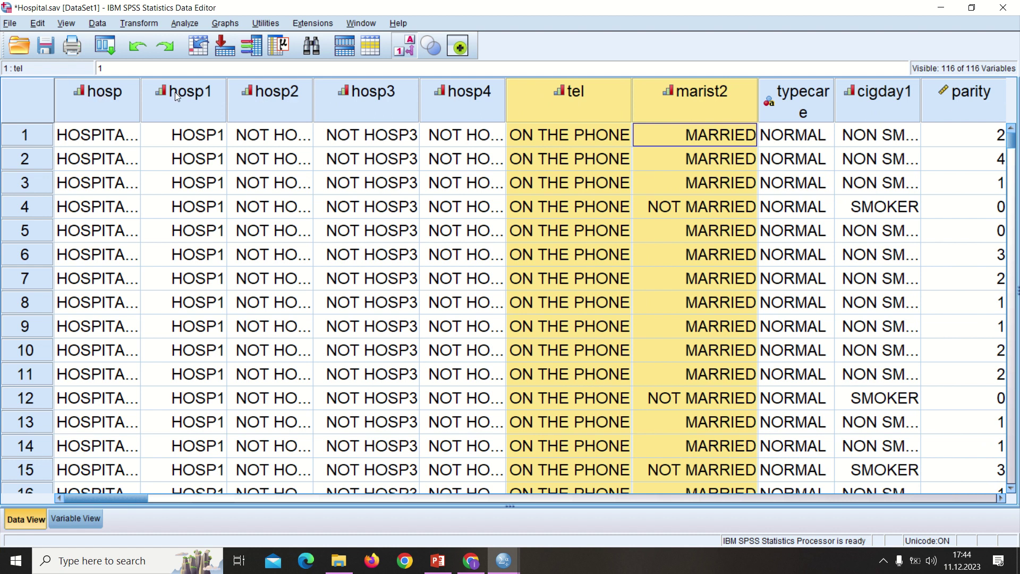
- Examine the Hospital data through to the last variable and the last case, and select case 296
mouse_move(96, 94)
left_click_drag(121, 495, 971, 515)
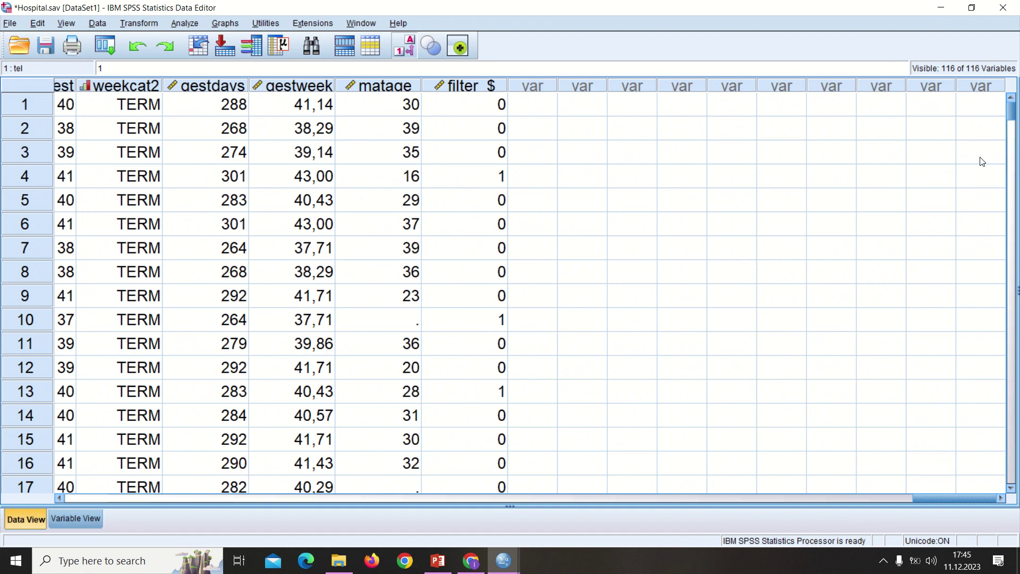
left_click_drag(1014, 113, 1014, 430)
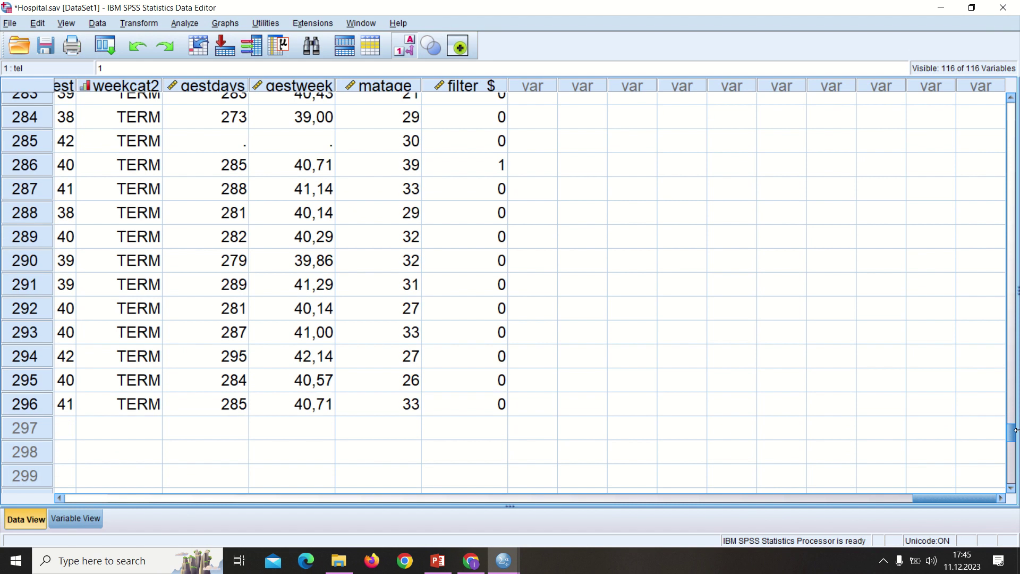
left_click(5, 407)
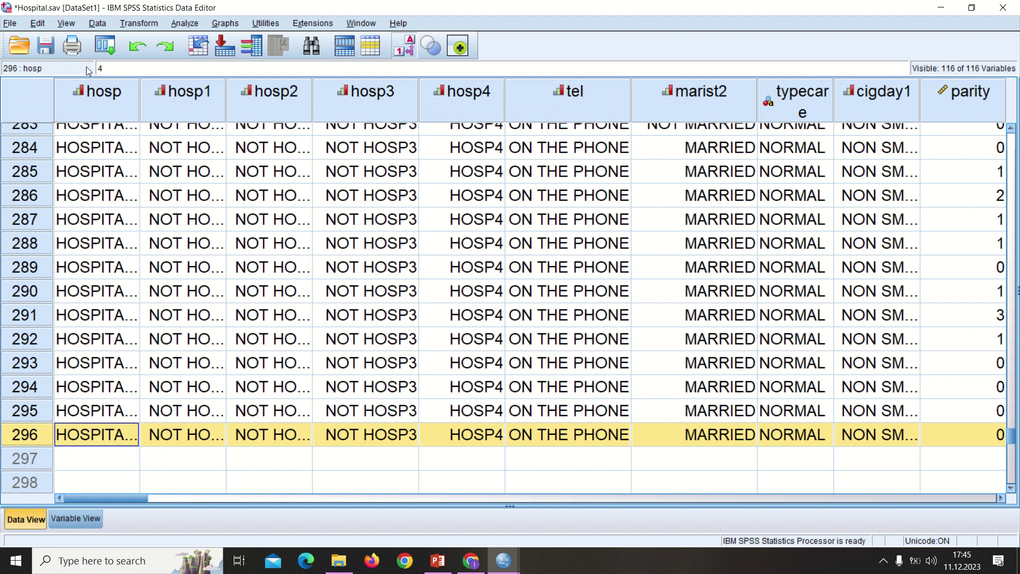
- Widen the Label column in the Hospital variable definitions and select the last variable, filter_$
left_click(82, 525)
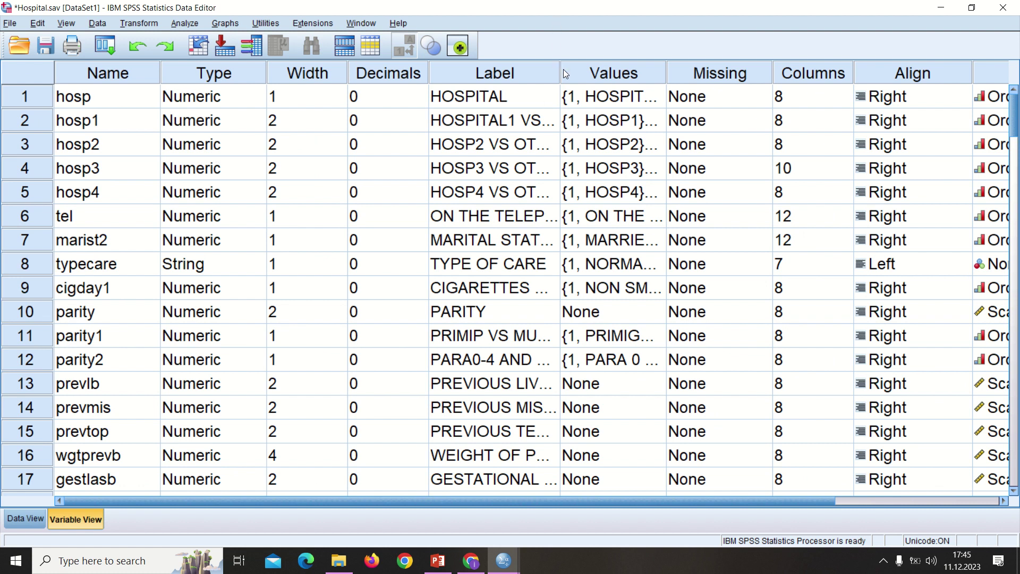
left_click_drag(560, 73, 687, 75)
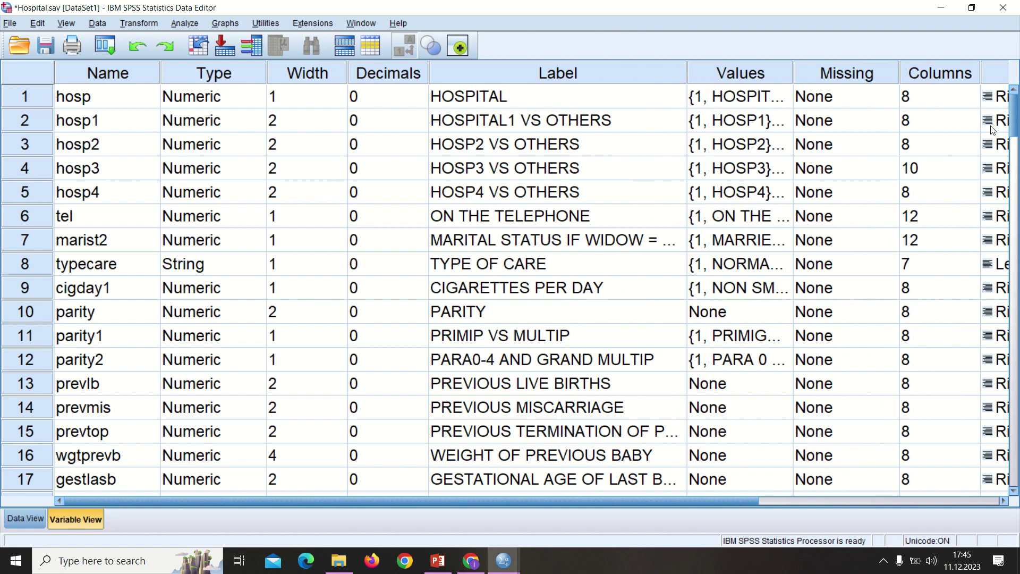
left_click_drag(1016, 131, 1018, 401)
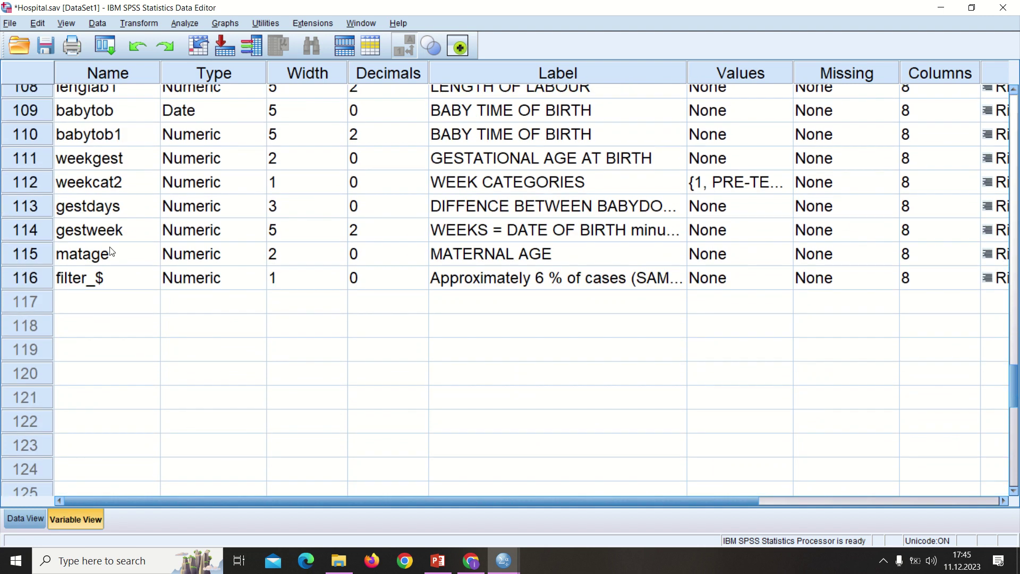
left_click(19, 284)
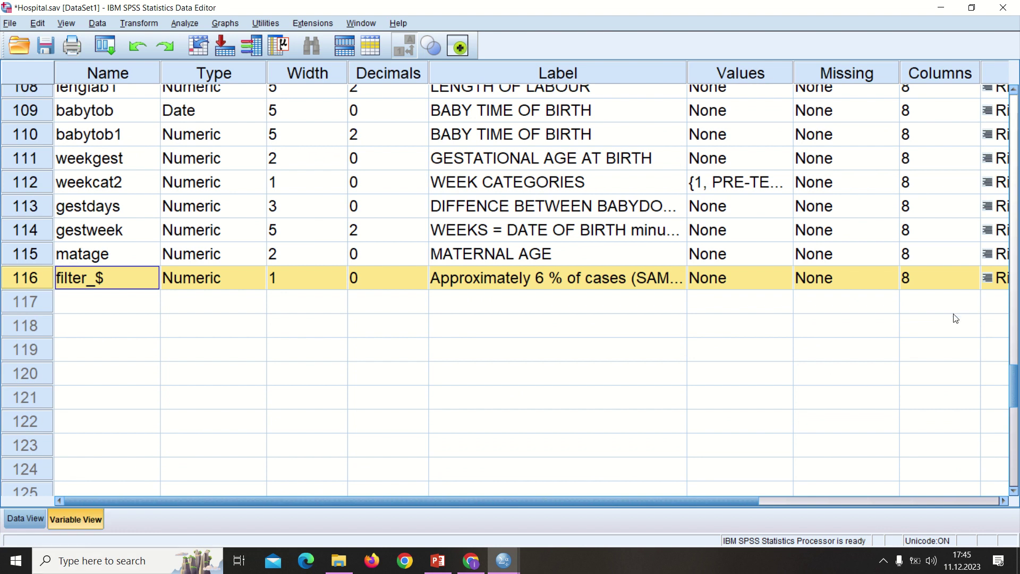
- Return to the Hospital data values and select the hosp value of case 286
left_click_drag(1015, 390, 1007, 365)
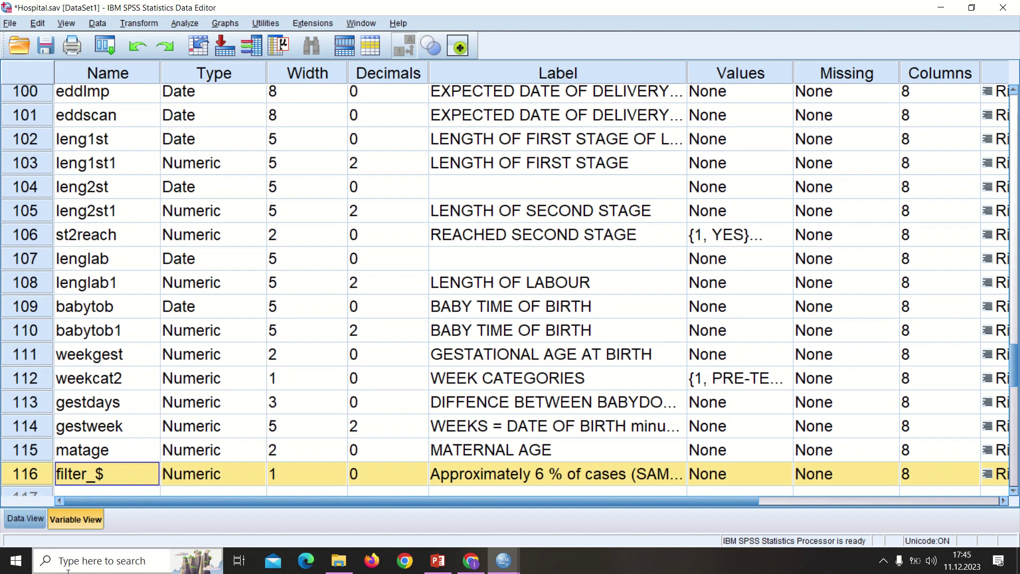
left_click(25, 520)
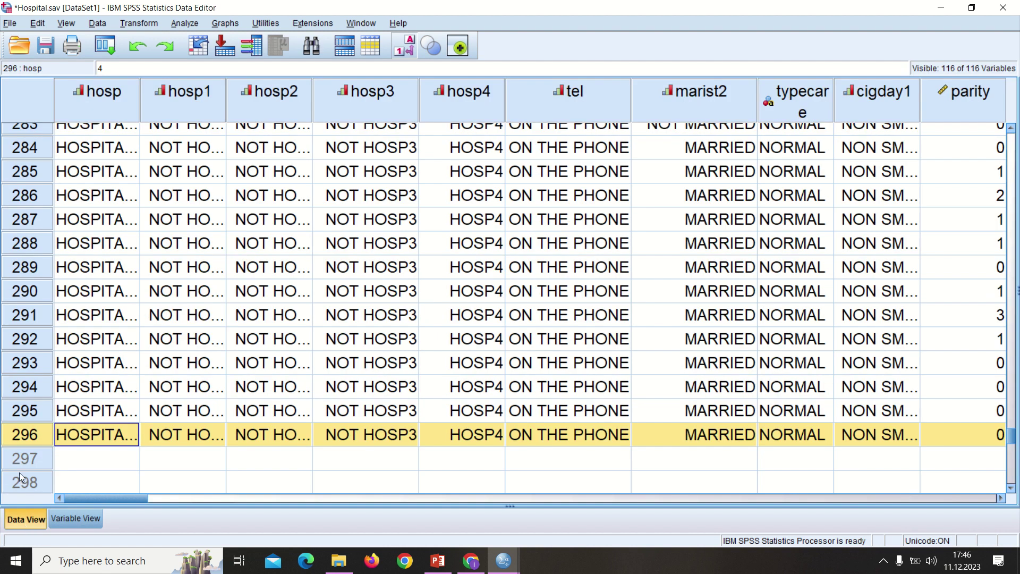
left_click(57, 187)
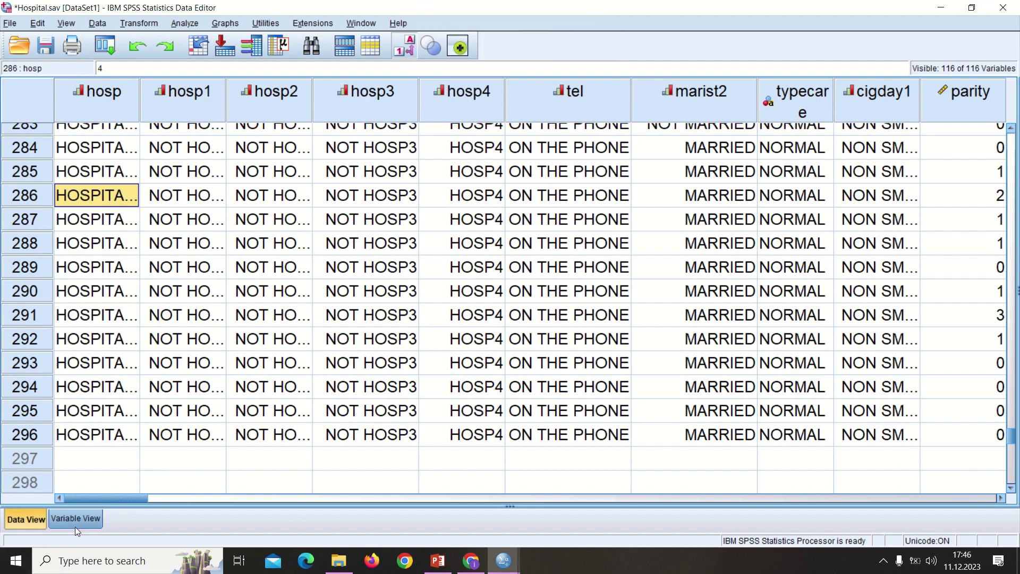
- Inspect the value labels defined for the TYPE OF CARE variable in the variable definitions
left_click(91, 524)
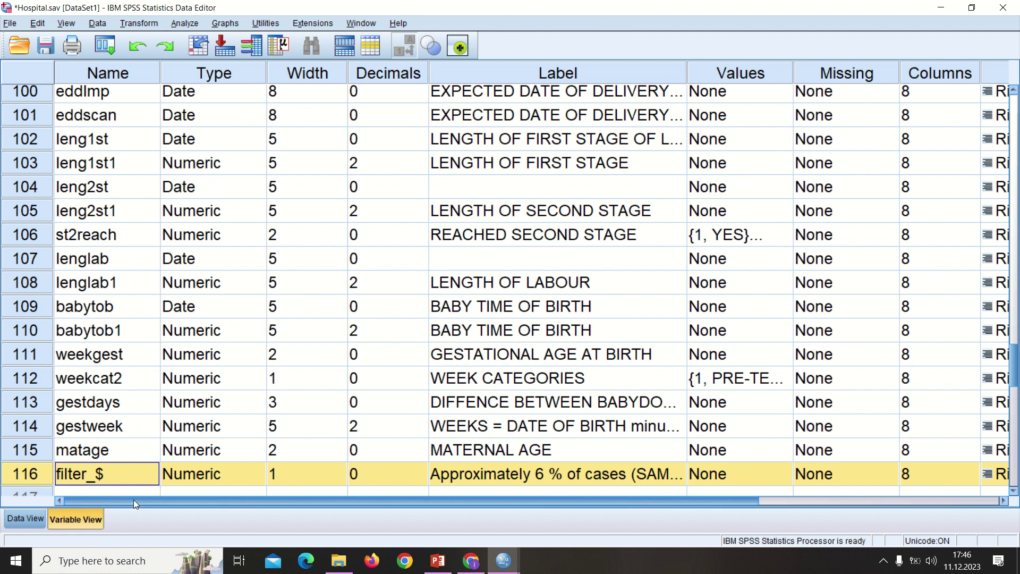
left_click_drag(136, 500, 443, 485)
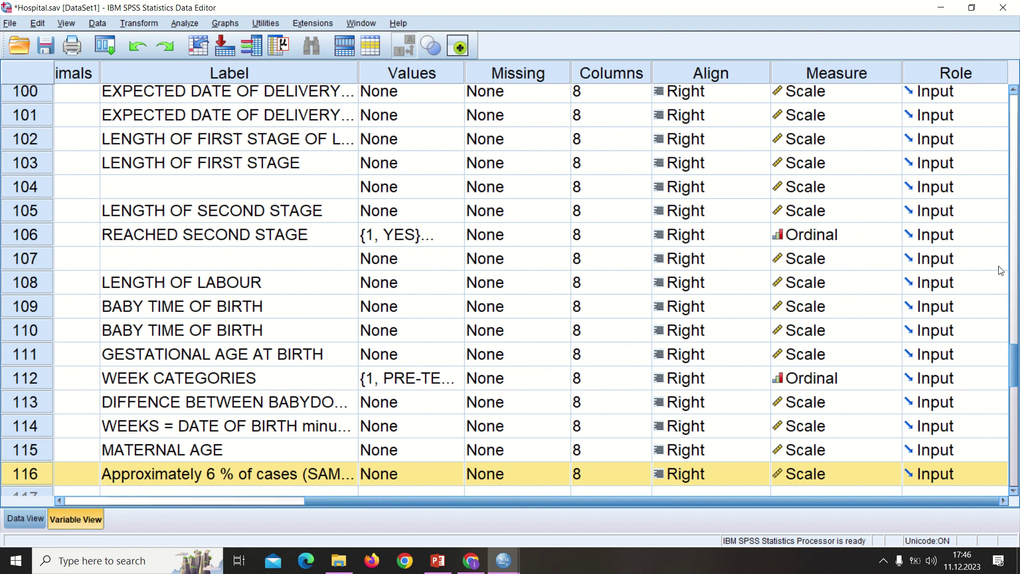
left_click_drag(1016, 352, 1014, 64)
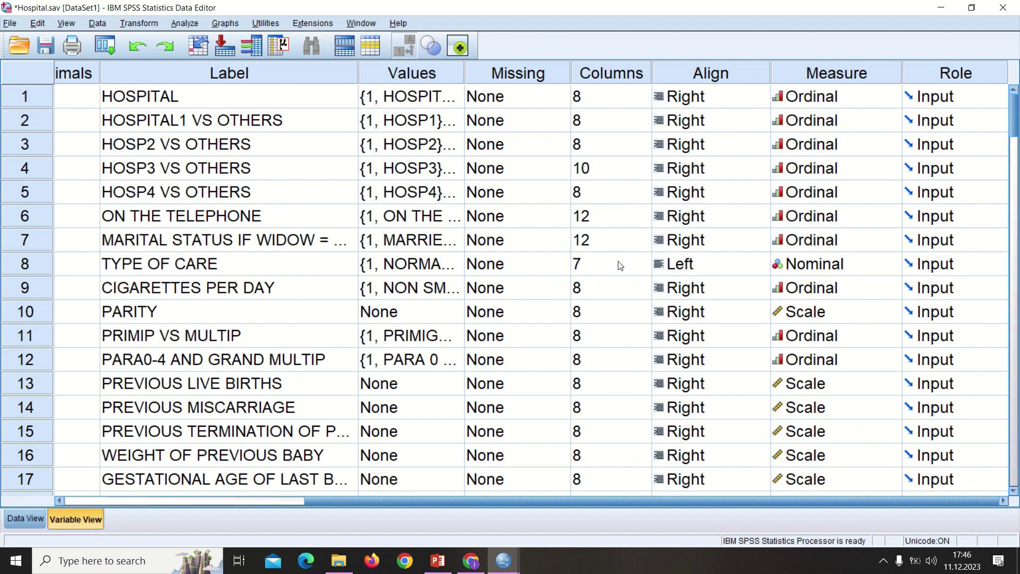
left_click(456, 275)
left_click(456, 275)
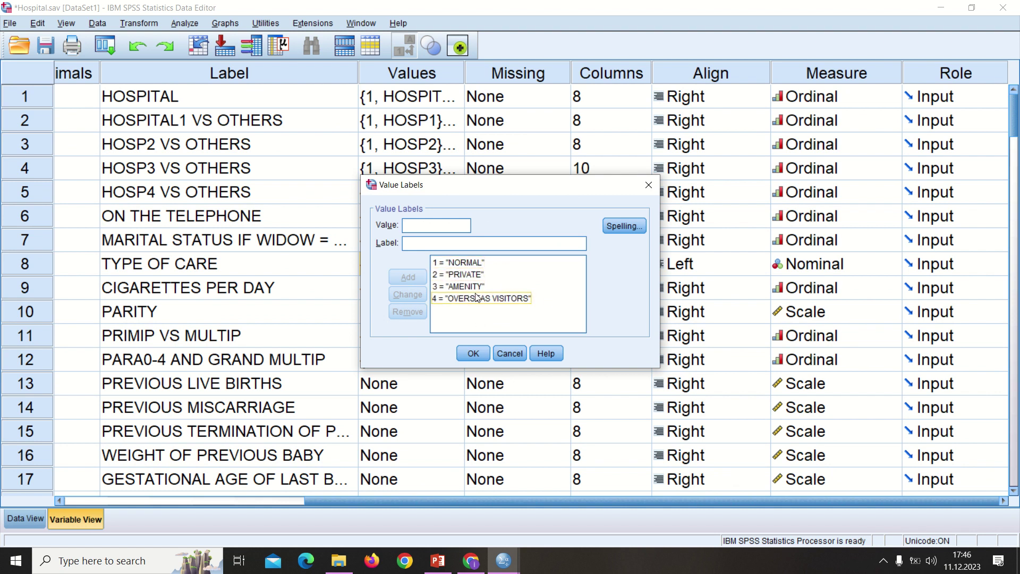
left_click(648, 184)
- Inspect the measurement level choices and the value labels of the marital status variable
left_click(782, 236)
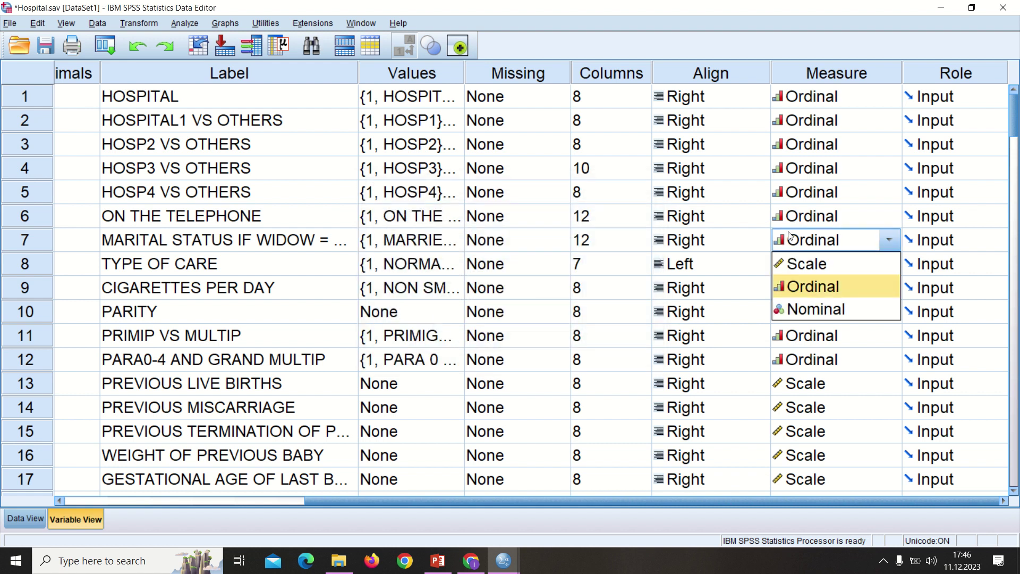
left_click(452, 245)
left_click(453, 245)
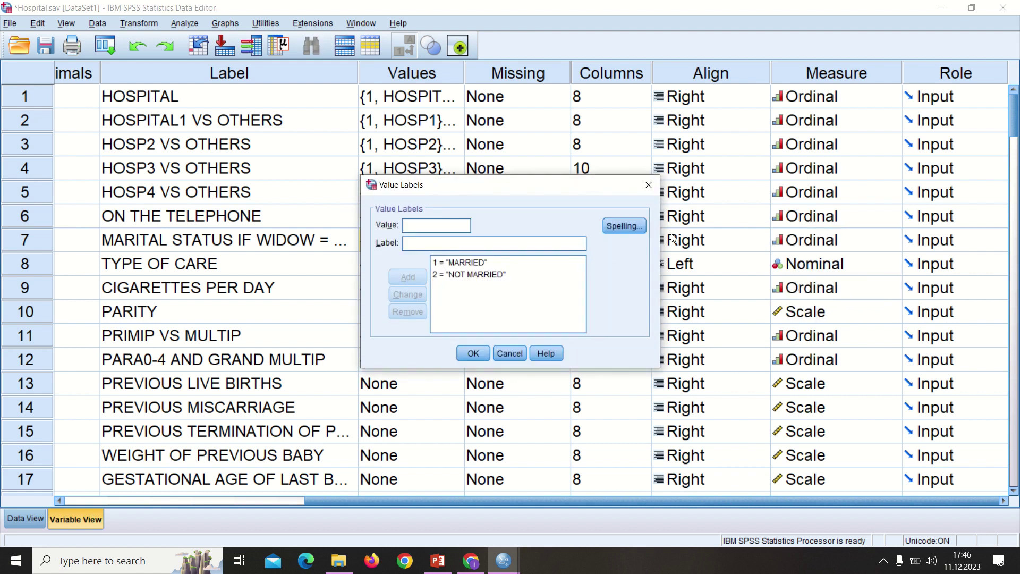
left_click(648, 185)
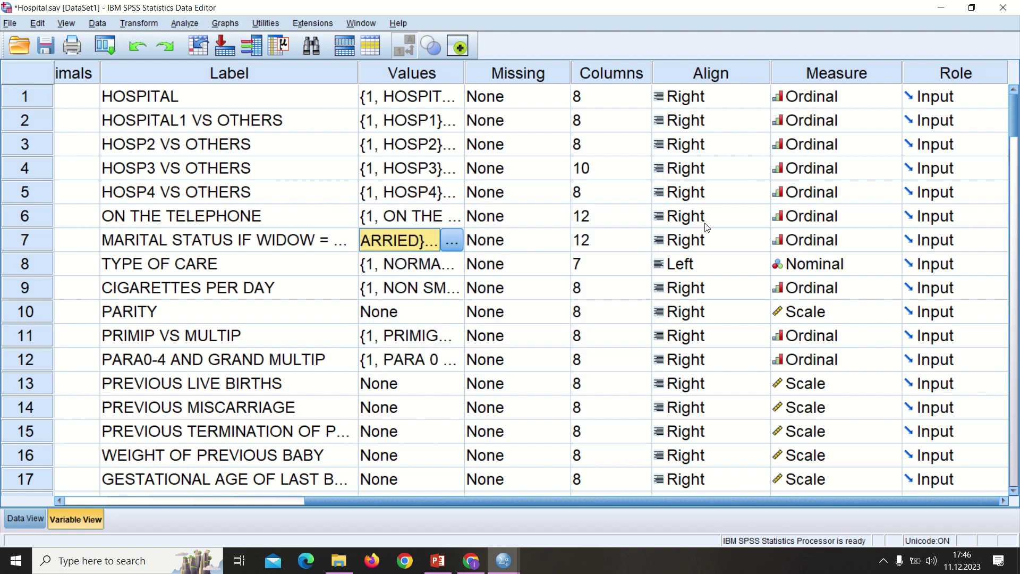
- Review the MARRIED and NOT MARRIED value labels of the marital status variable and set its measurement level to Nominal
left_click(813, 240)
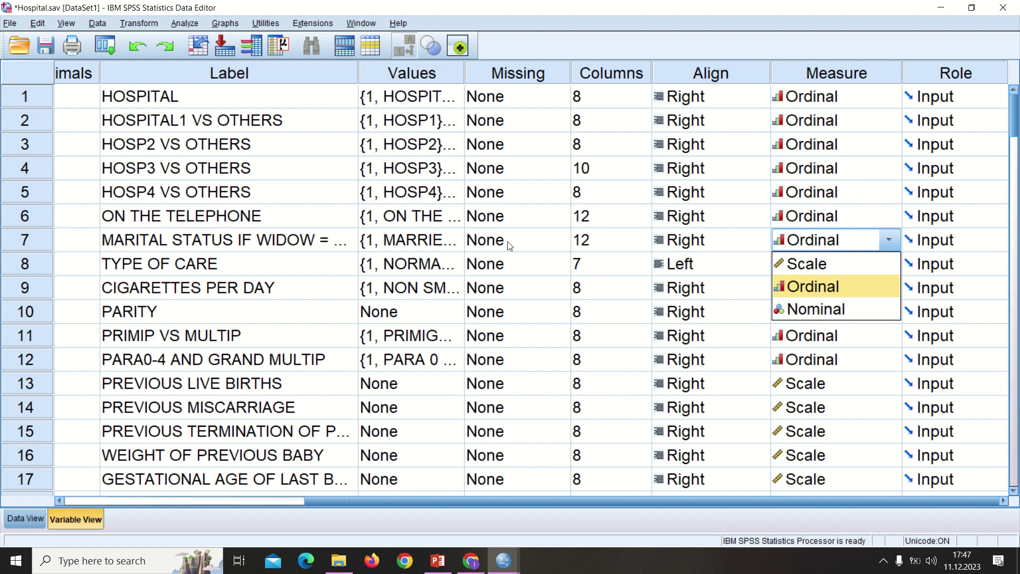
left_click(459, 238)
left_click(458, 236)
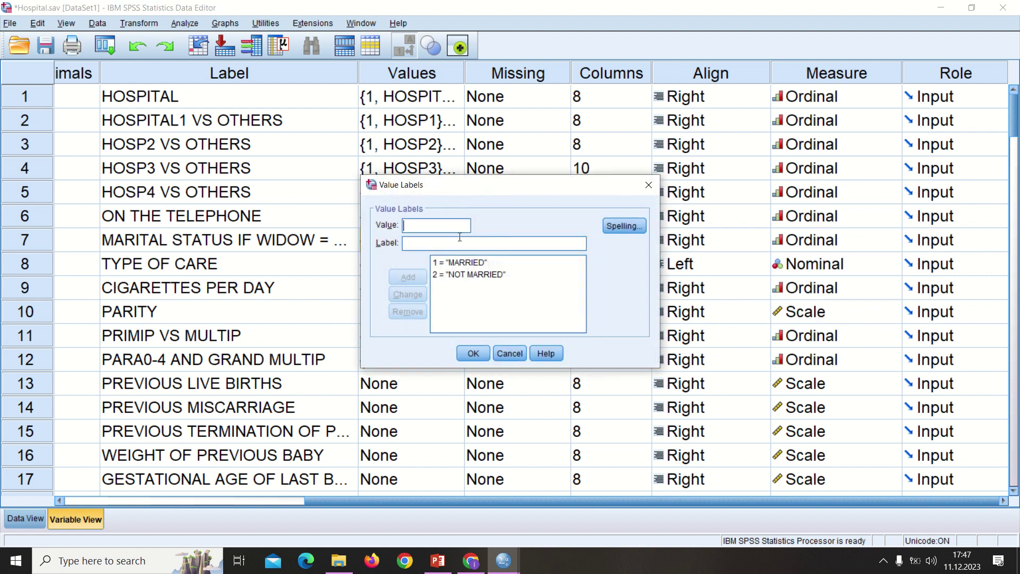
left_click(468, 263)
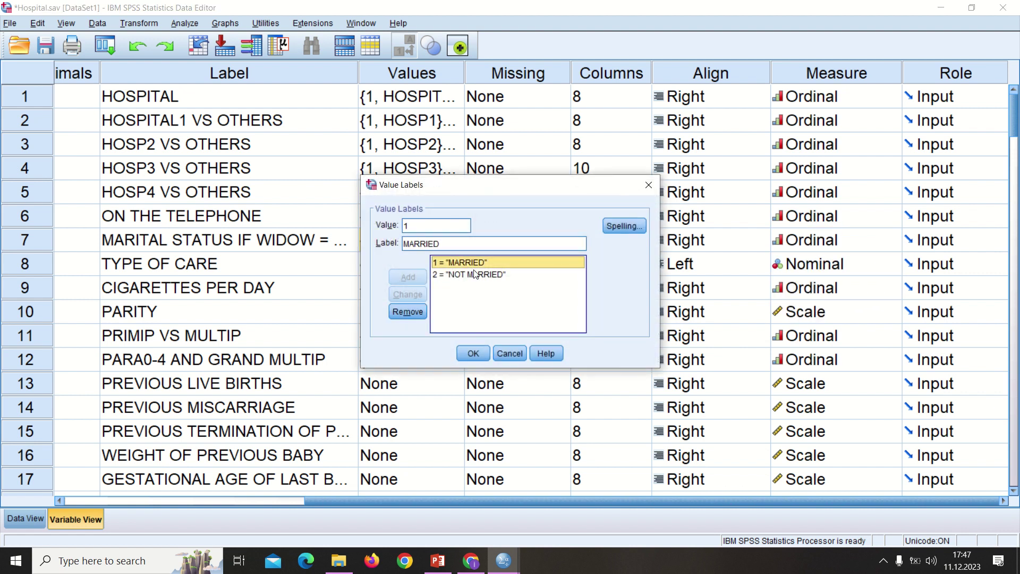
left_click(488, 277)
left_click(649, 184)
left_click(834, 246)
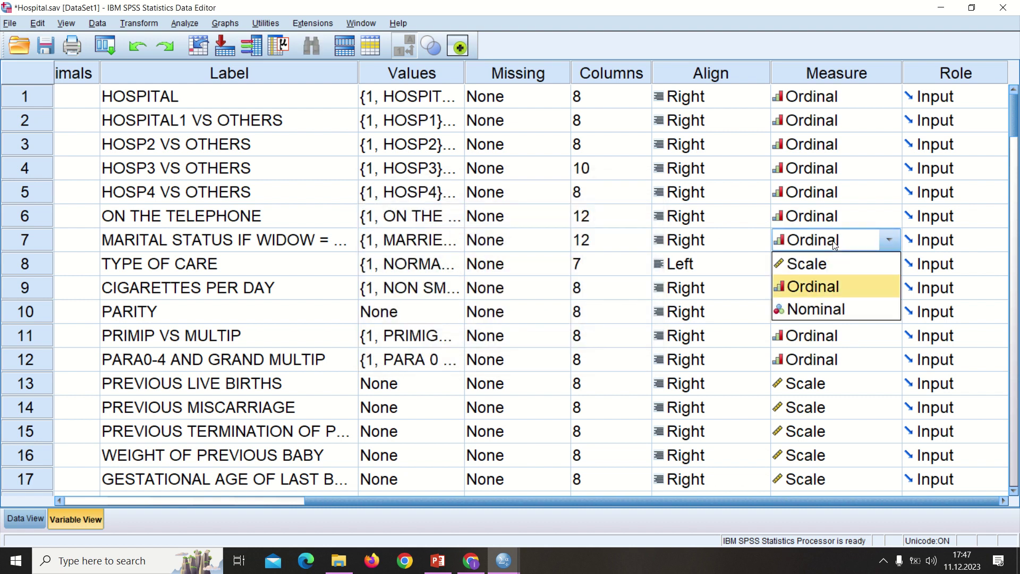
left_click(831, 314)
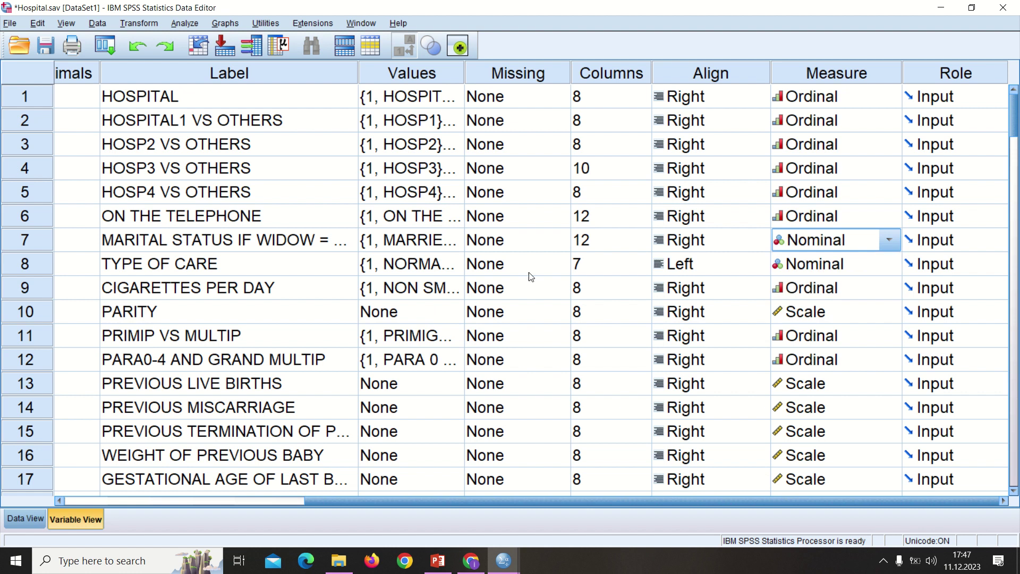
- Check the value labels of the ON THE TELEPHONE variable and set its measurement level to Nominal
left_click(410, 216)
left_click(446, 216)
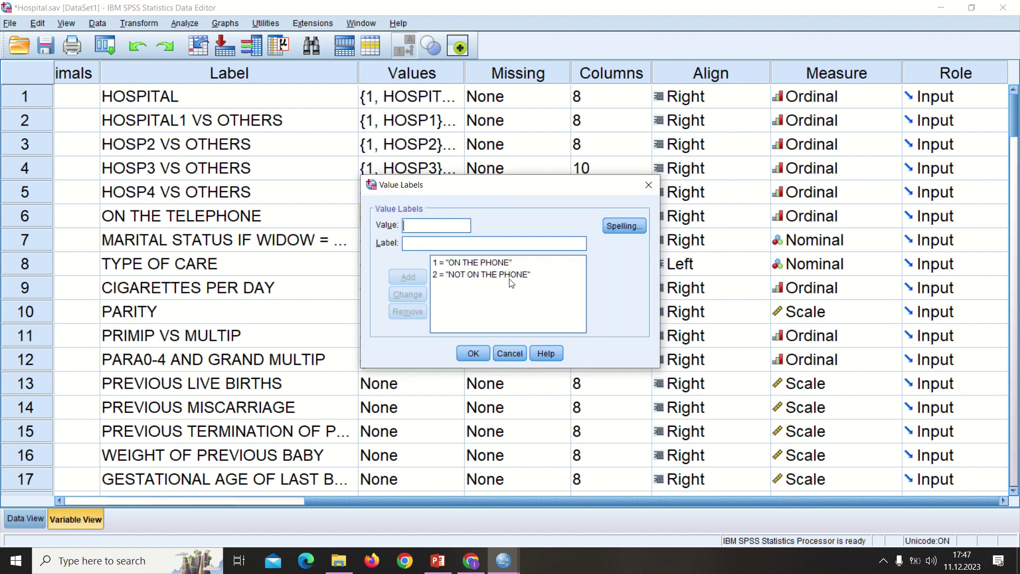
left_click(649, 185)
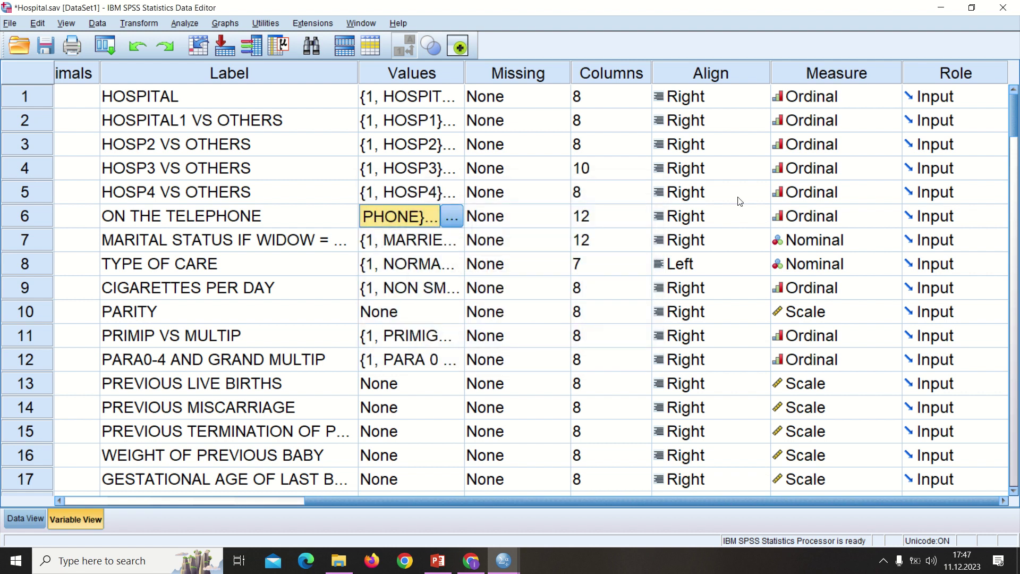
left_click(861, 220)
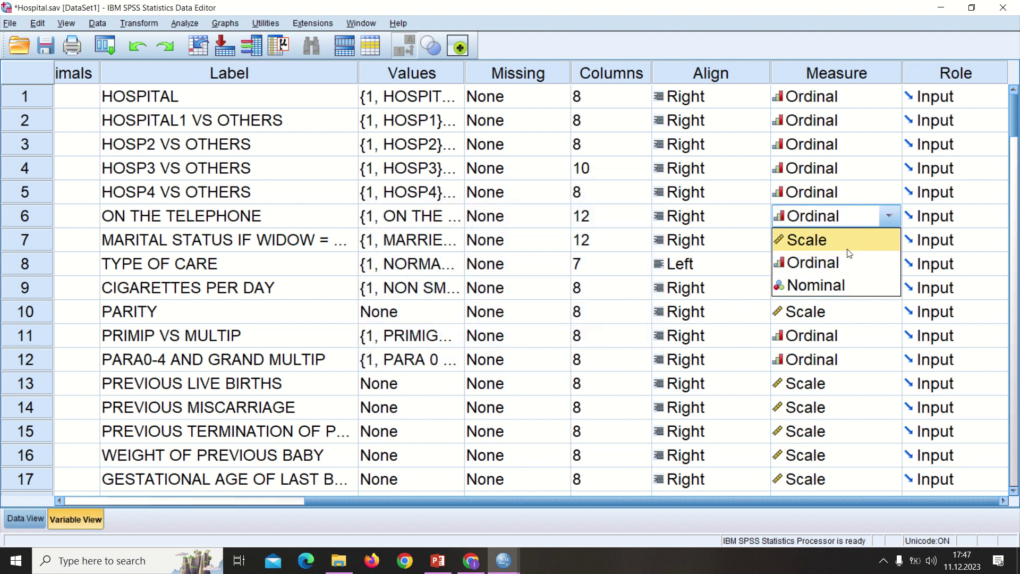
left_click(850, 283)
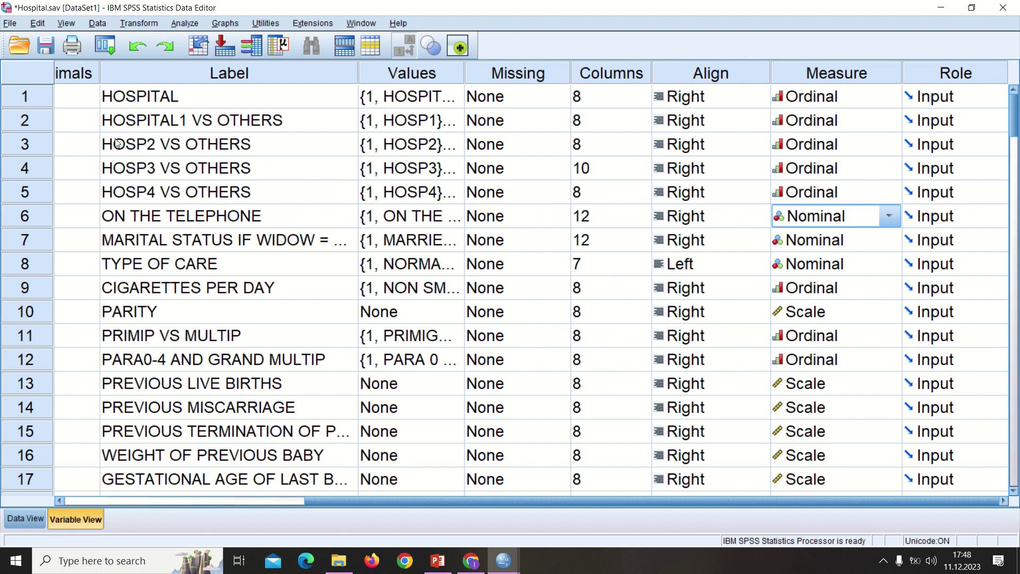
- Check the value labels of the HOSP4 VS OTHERS variable and set its measurement level to Nominal
left_click(454, 192)
left_click(455, 190)
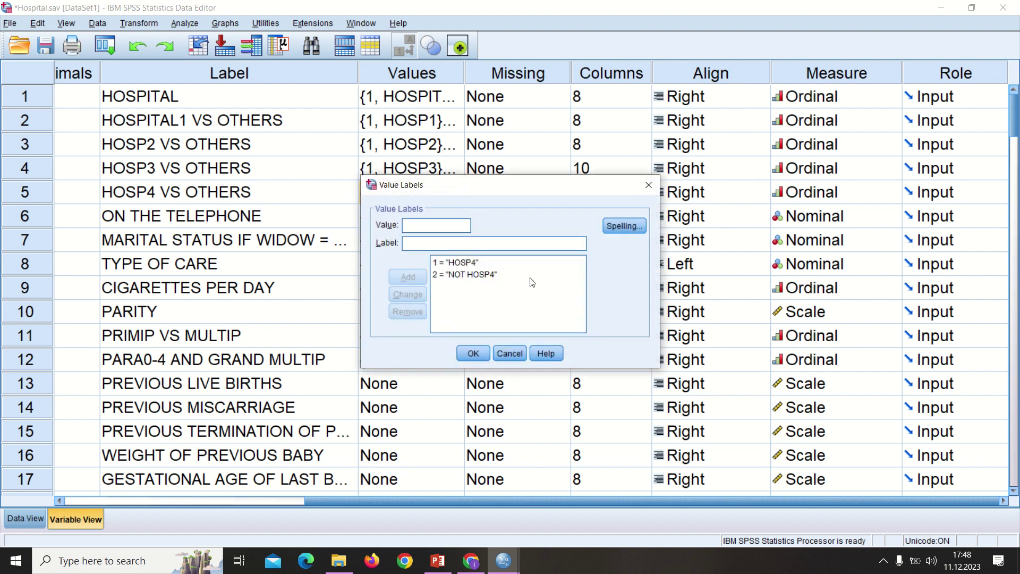
left_click(649, 184)
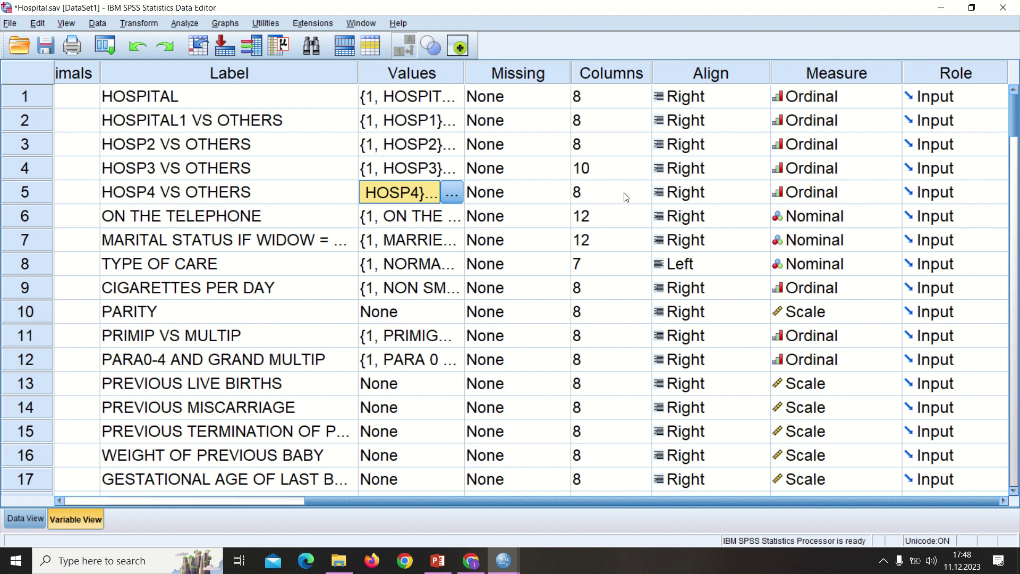
left_click(835, 200)
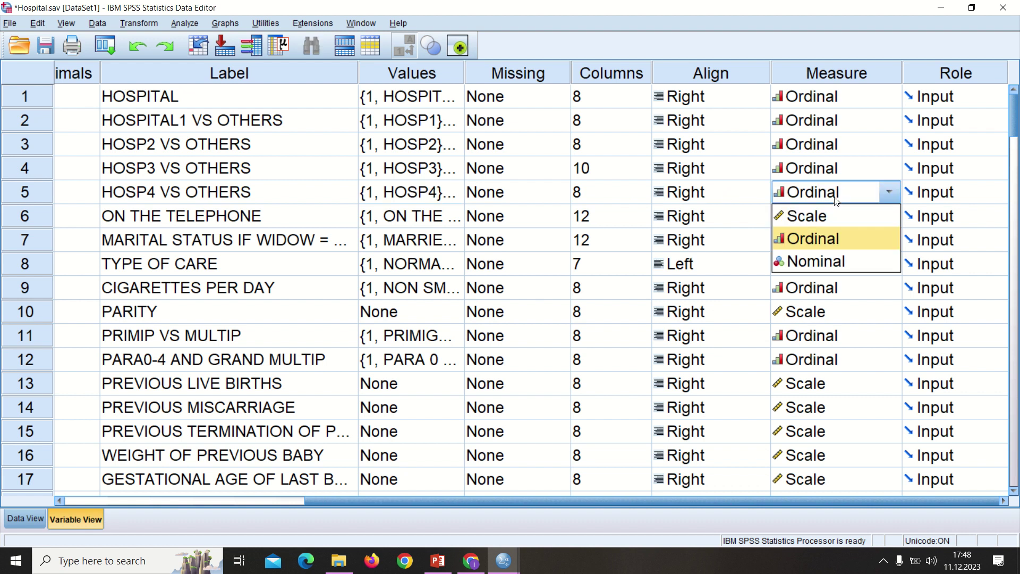
left_click(833, 262)
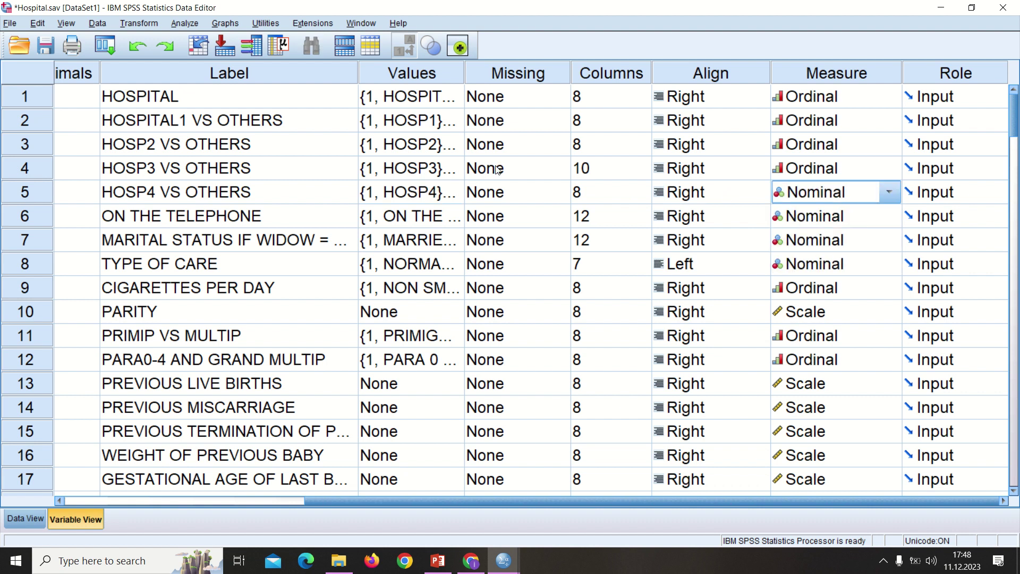
- Set the measurement level of HOSP3 VS OTHERS, HOSP2 VS OTHERS, HOSPITAL1 VS OTHERS and HOSPITAL to Nominal
left_click(854, 173)
left_click(842, 243)
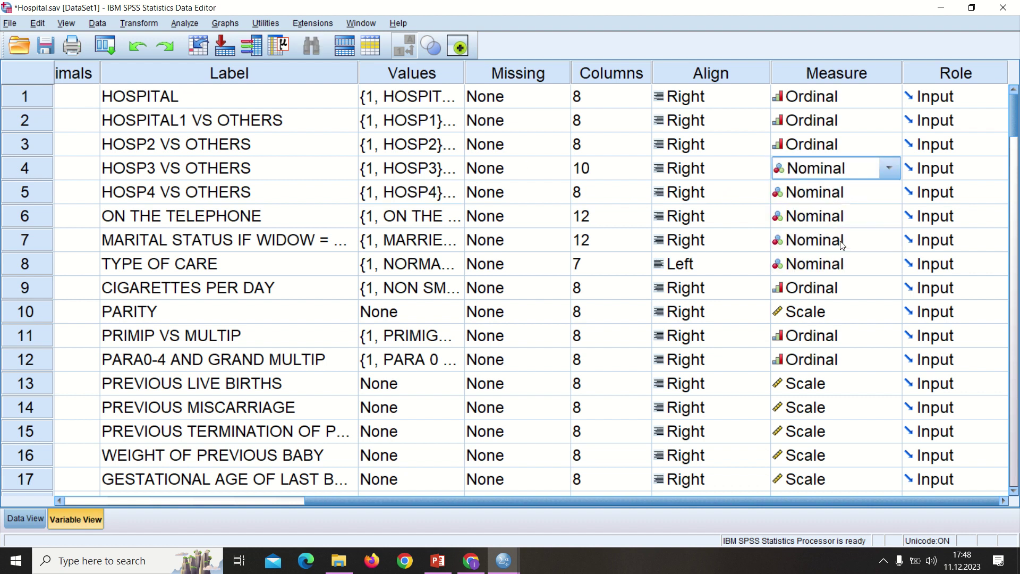
left_click(899, 144)
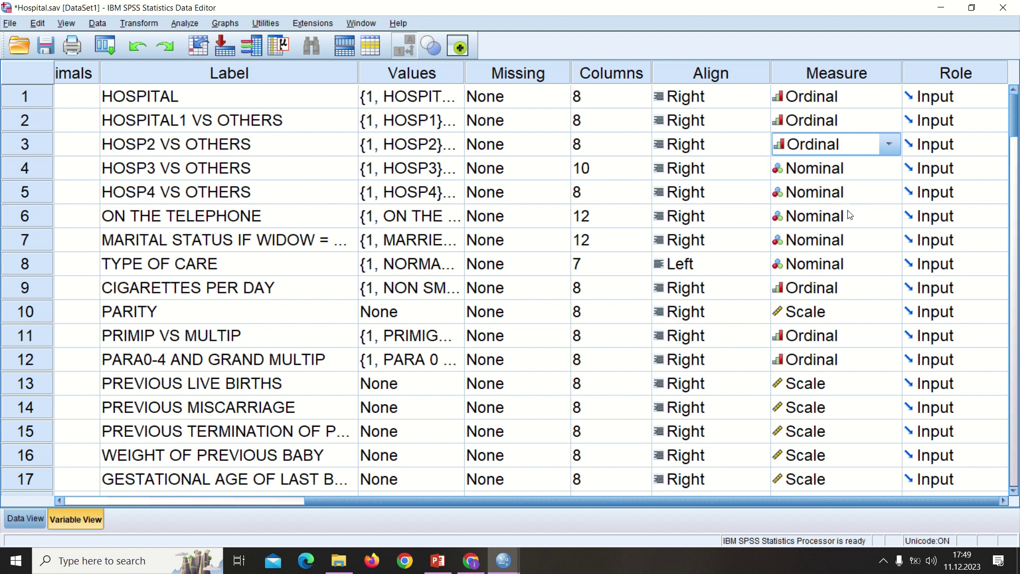
left_click(873, 151)
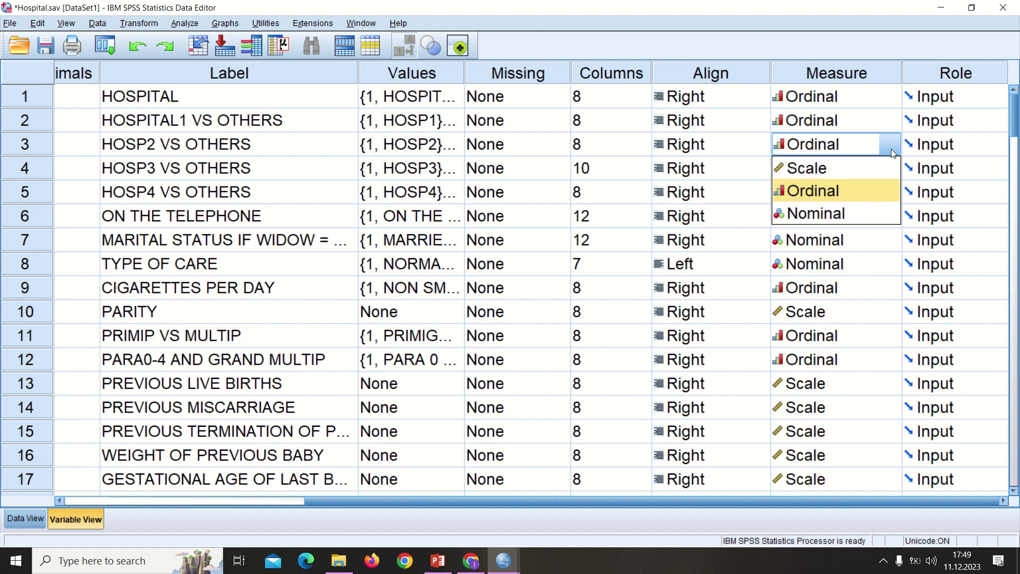
left_click(855, 210)
left_click(887, 122)
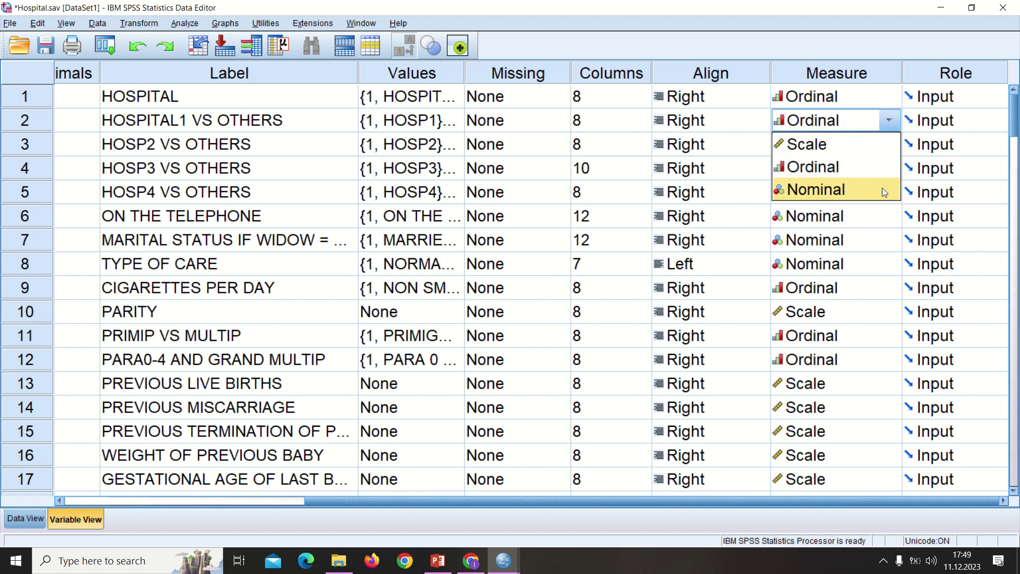
left_click(877, 189)
left_click(890, 96)
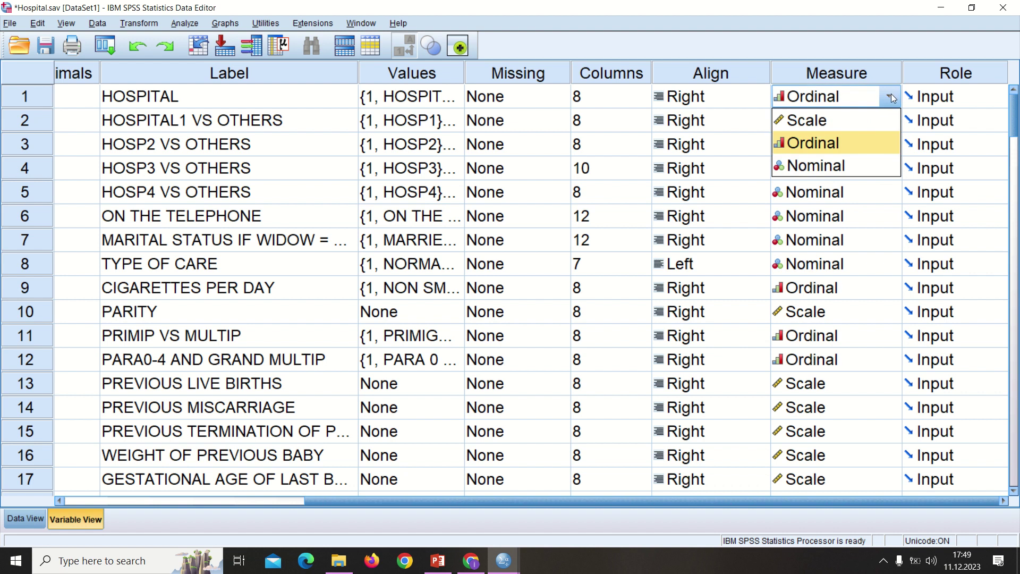
left_click(869, 166)
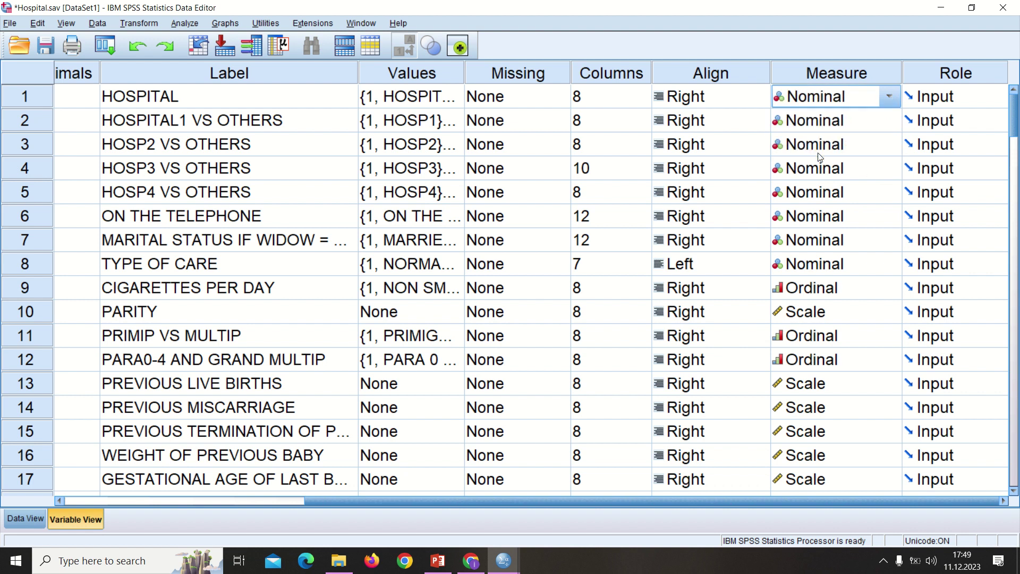
- Examine the value labels defined for the GESTATION OF PREVIOUS BABY variable
left_click_drag(1015, 118, 1016, 149)
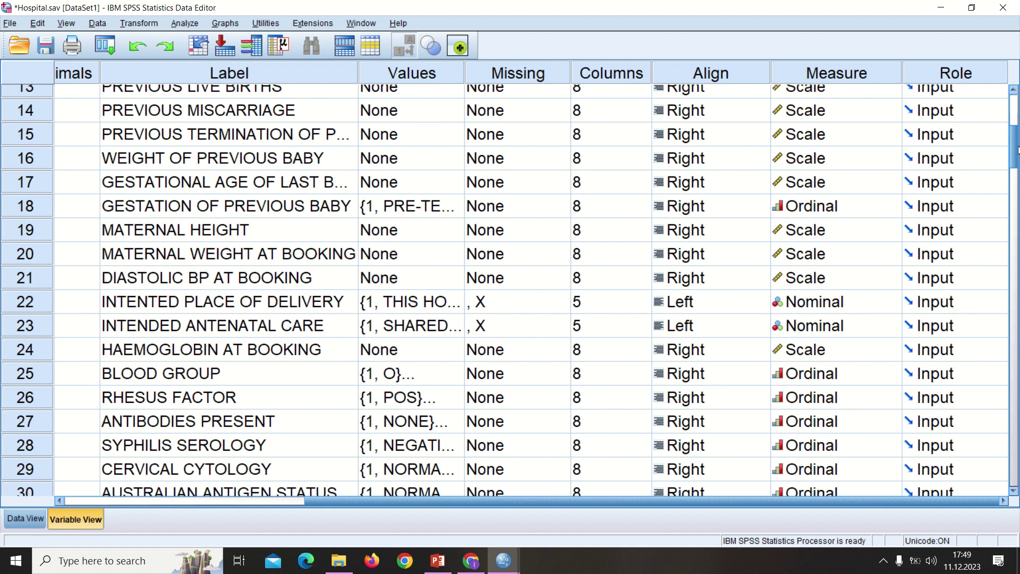
left_click(459, 209)
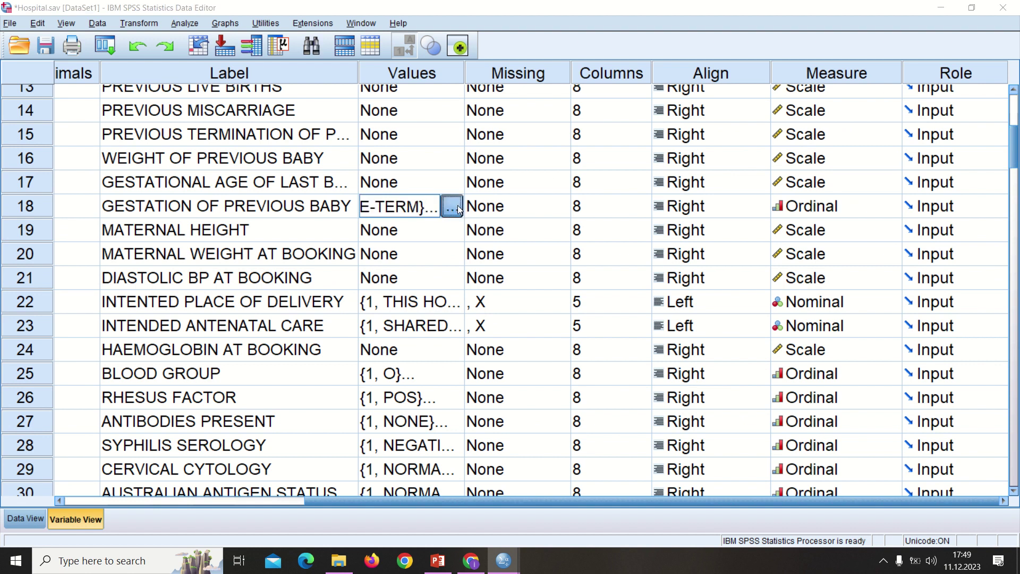
left_click(457, 208)
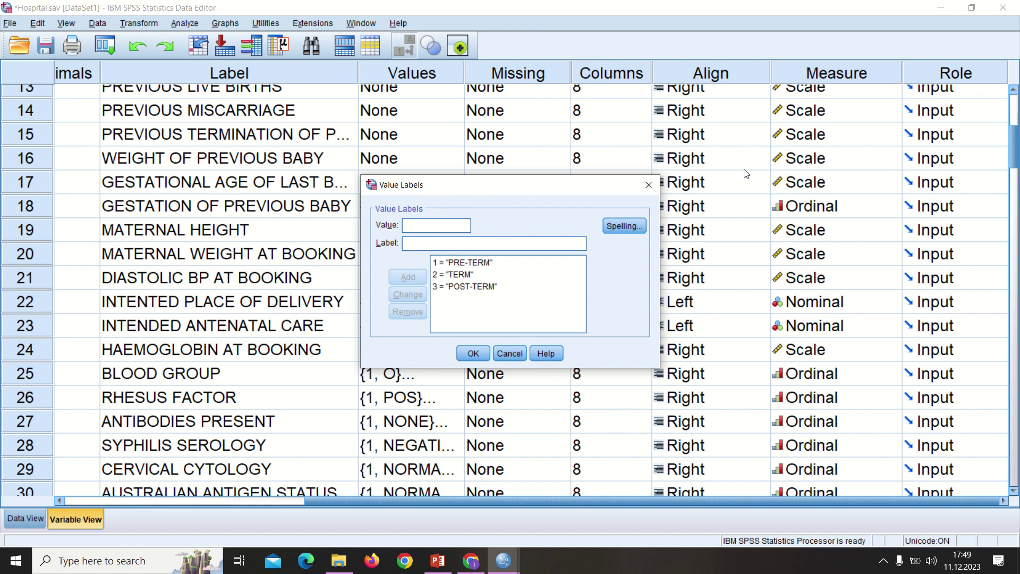
left_click(648, 184)
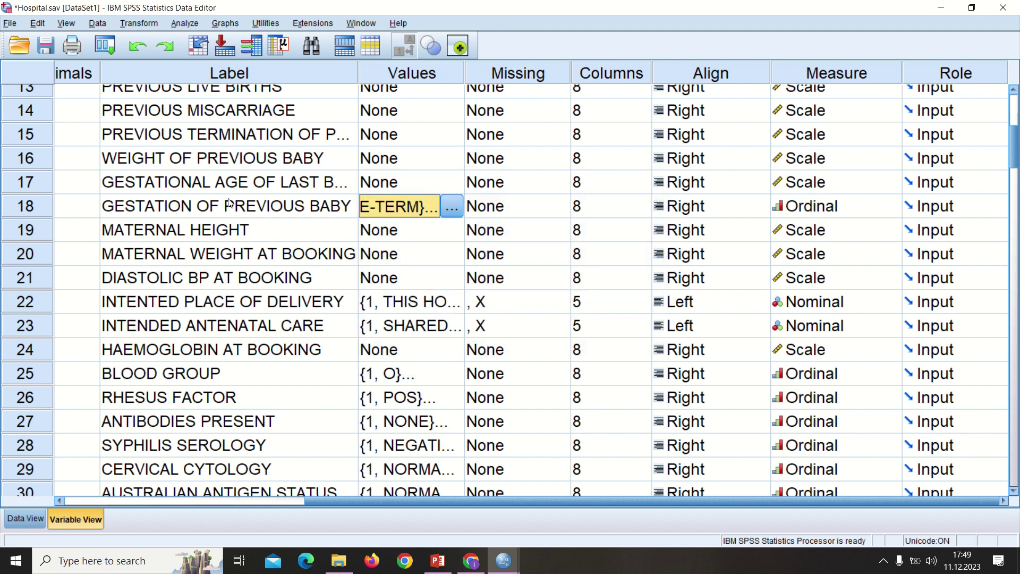
left_click(346, 210)
left_click(469, 209)
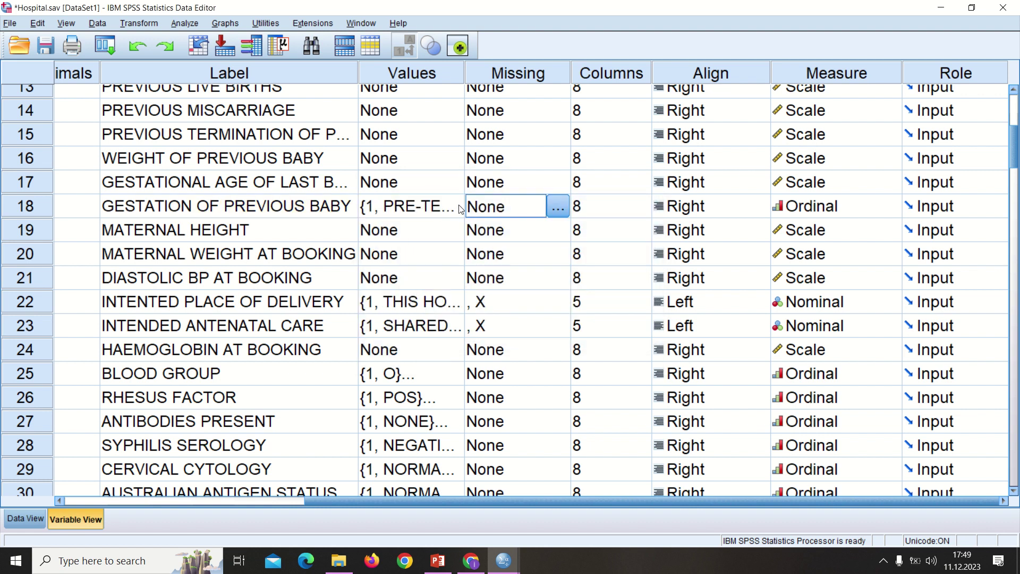
left_click(458, 206)
left_click(458, 207)
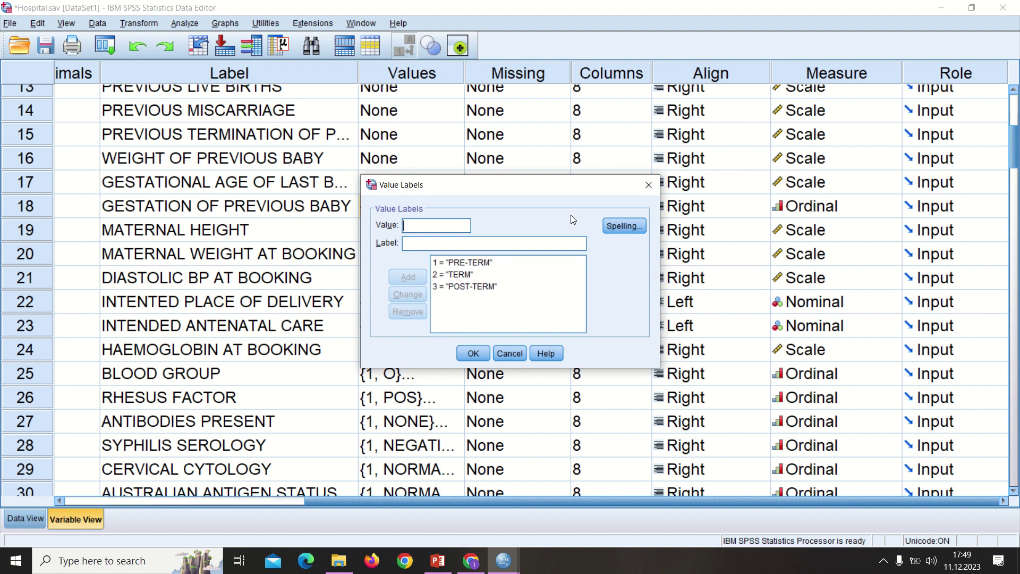
left_click(649, 186)
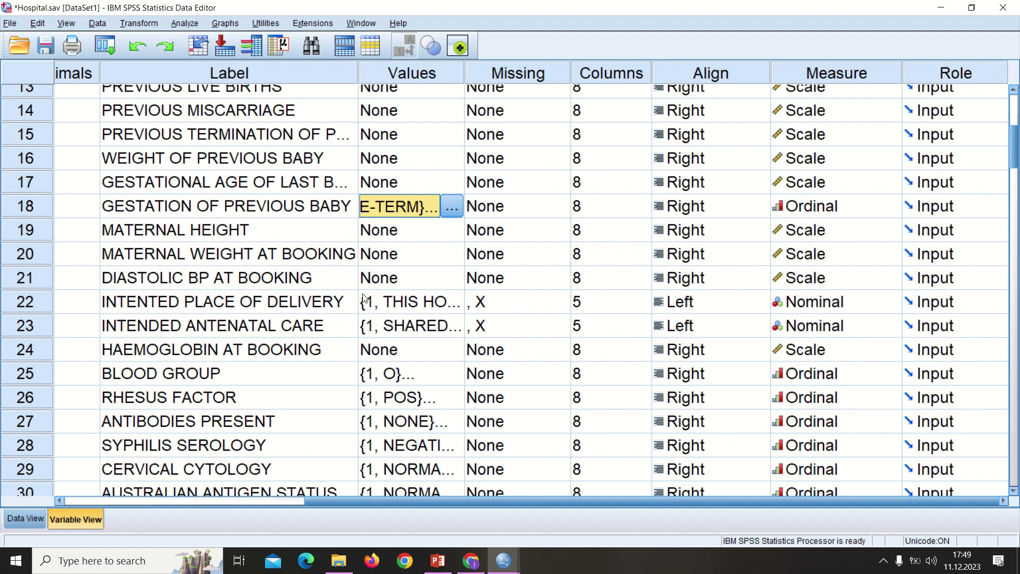
- Examine the value labels defined for the INTENTED PLACE OF DELIVERY variable
left_click(460, 310)
left_click(460, 310)
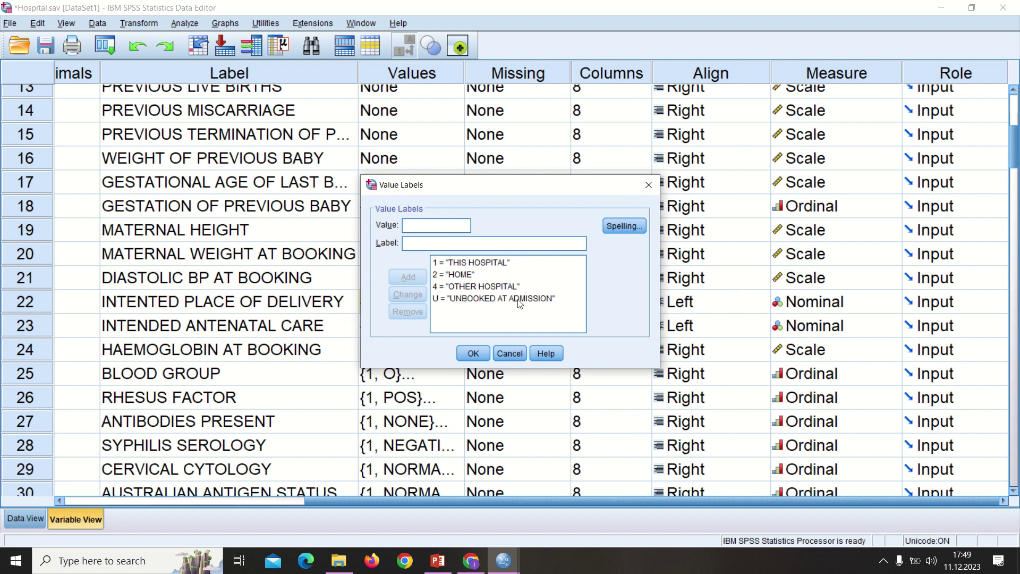
left_click(649, 185)
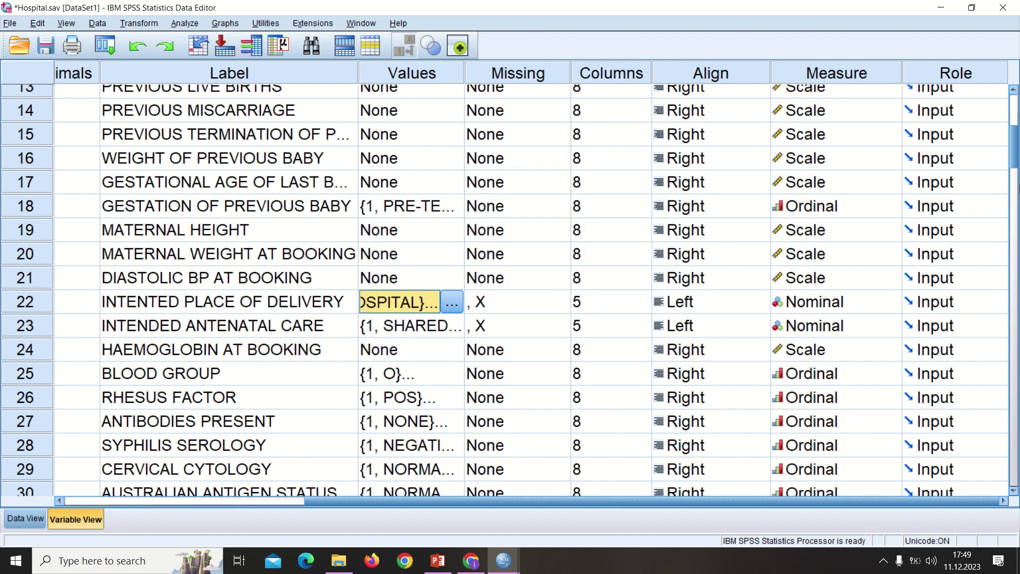
- Examine the value labels defined for the CERVICAL CYTOLOGY variable
left_click_drag(1014, 154, 1015, 187)
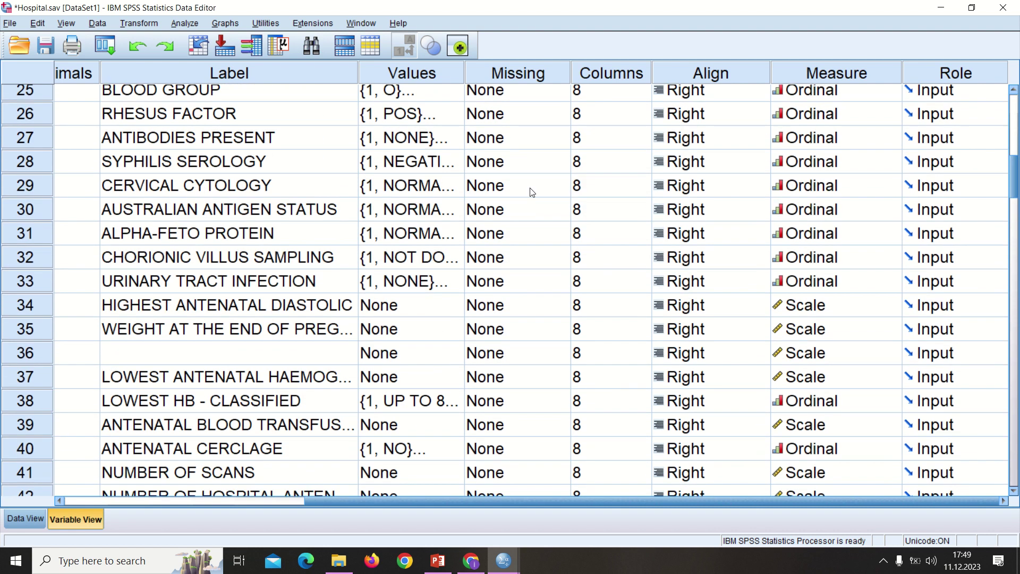
left_click(460, 194)
left_click(460, 195)
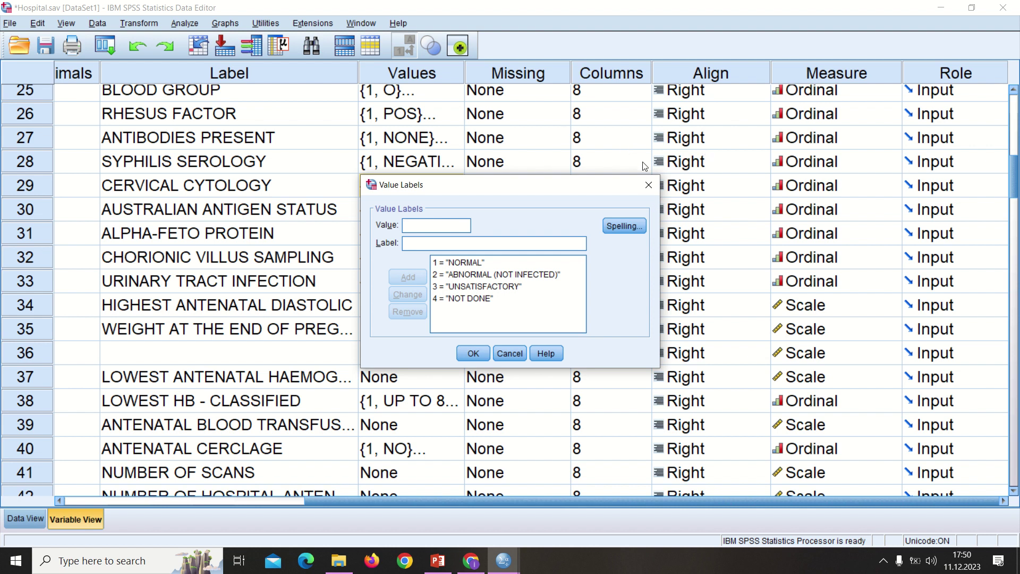
left_click(649, 185)
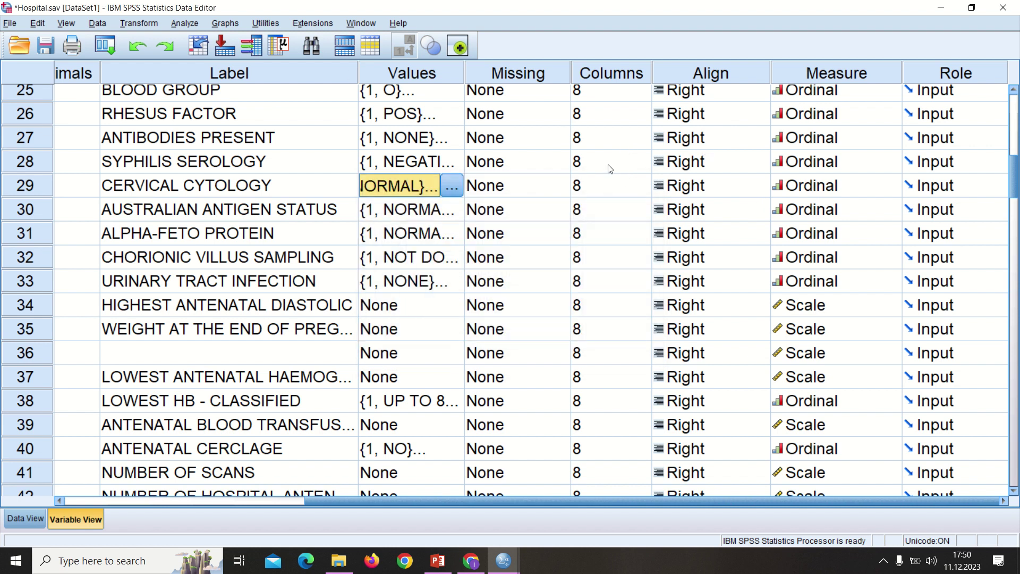
left_click_drag(1013, 175, 976, 4)
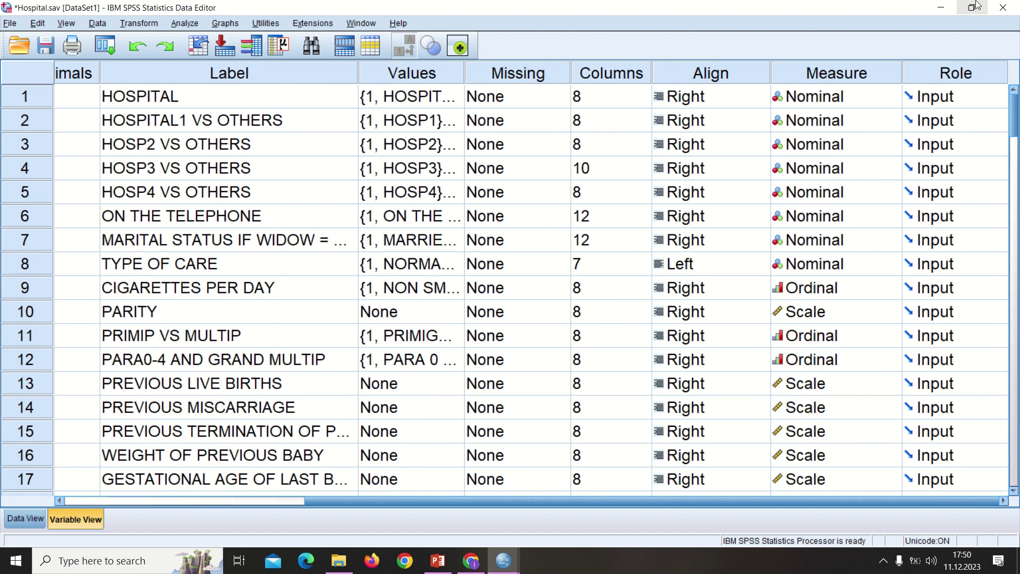
left_click(1004, 7)
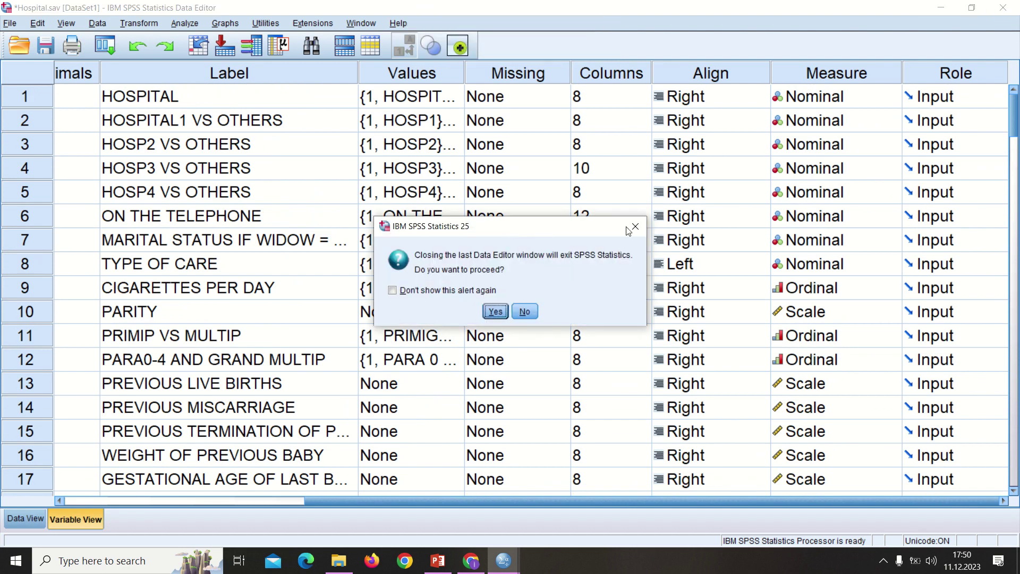
left_click(639, 230)
- Run Frequencies with frequency tables for all variables of the Hospital dataset and browse the resulting output tables
left_click(185, 23)
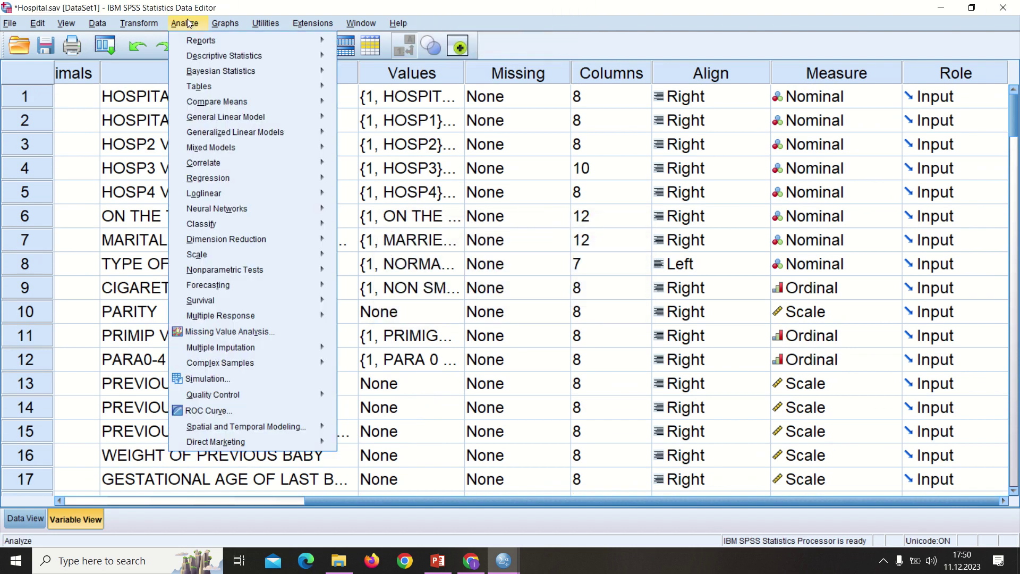
mouse_move(209, 53)
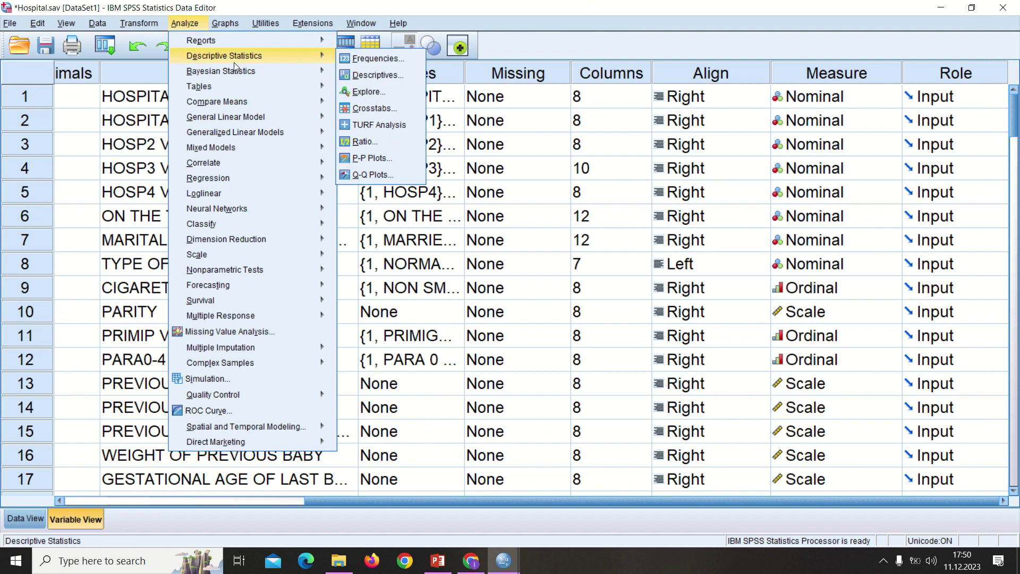
left_click(370, 58)
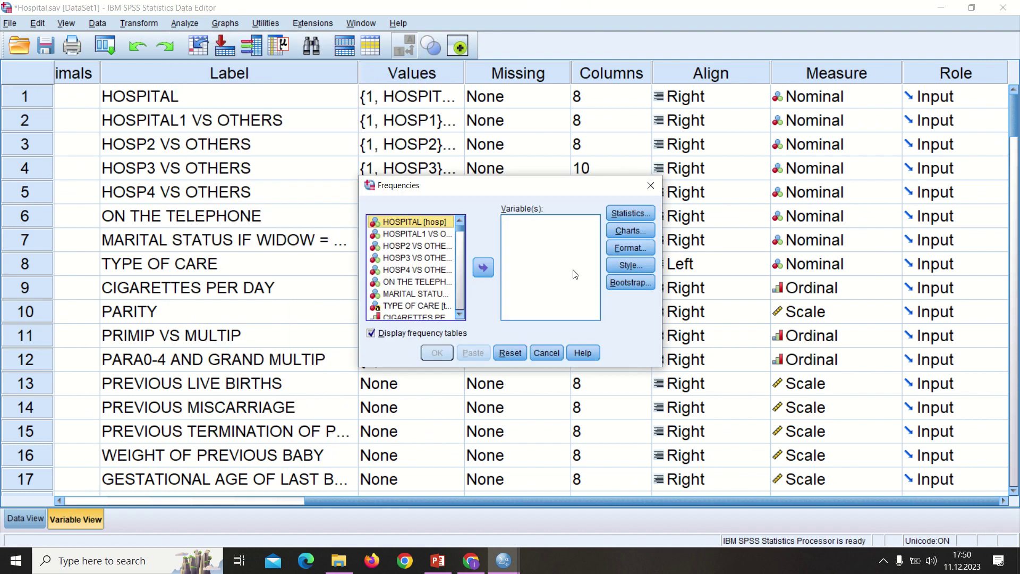
key("ctrl+a")
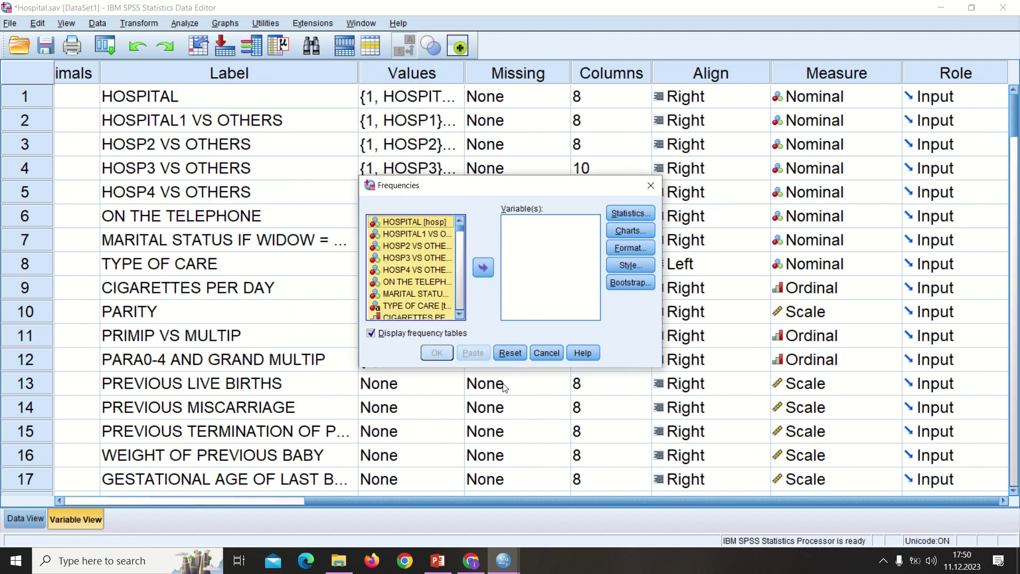
left_click(483, 267)
left_click(437, 353)
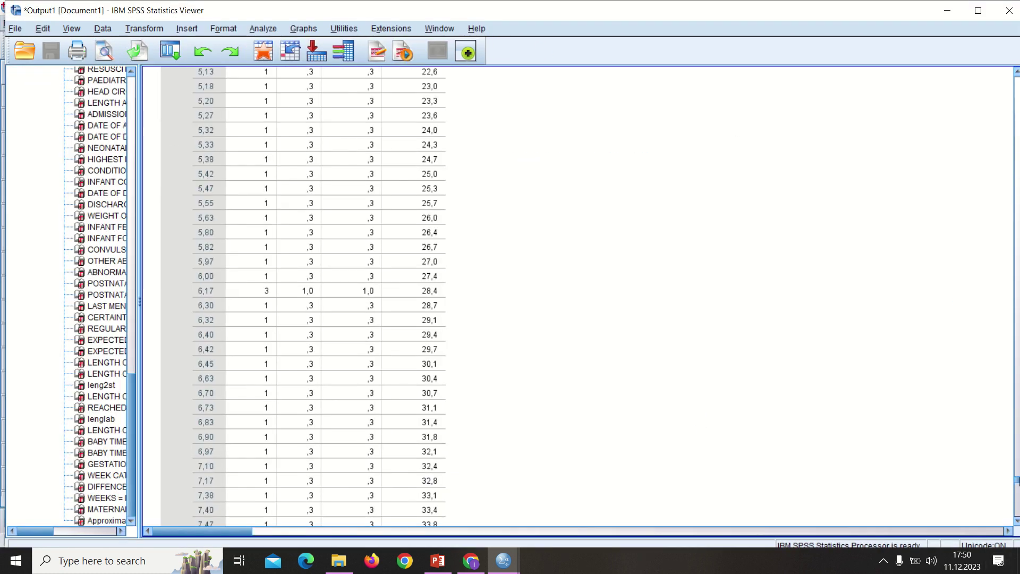
left_click_drag(1017, 481, 1016, 203)
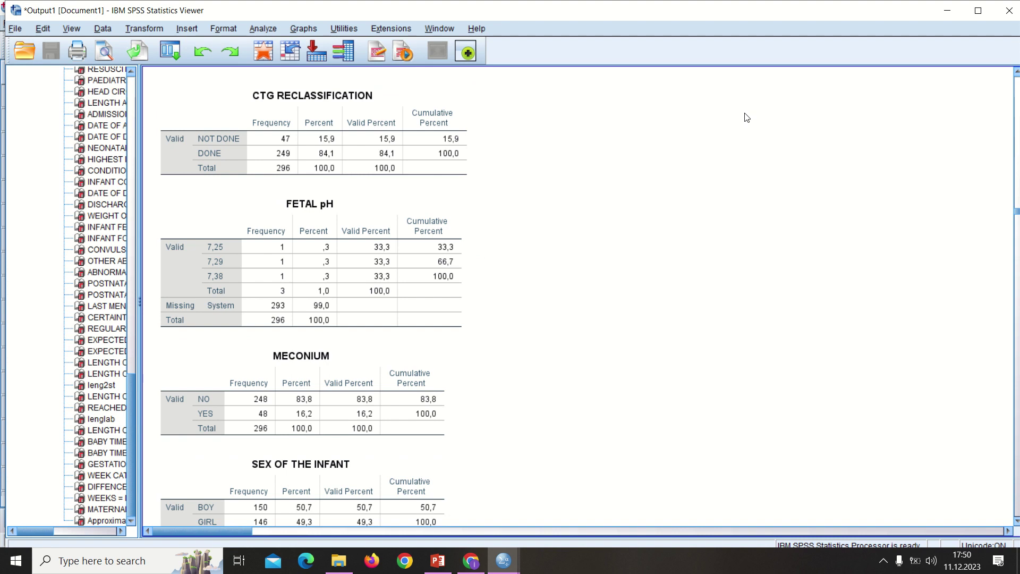
left_click(265, 32)
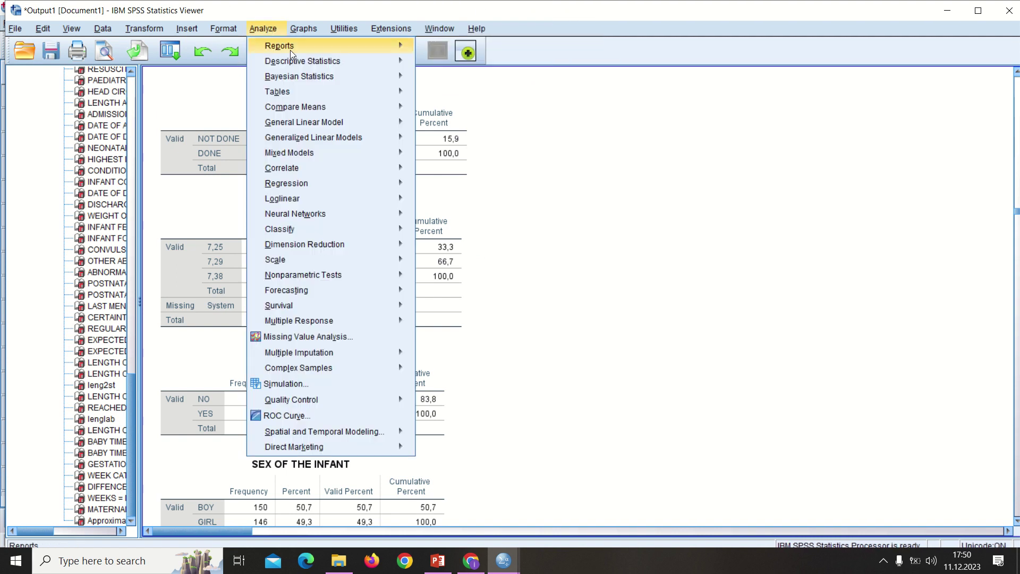
mouse_move(307, 62)
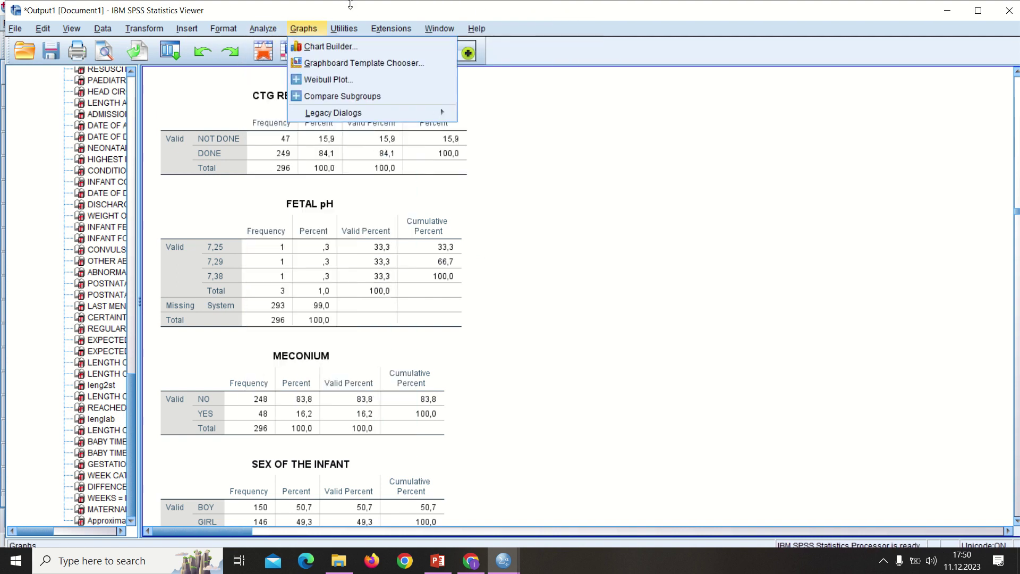
mouse_move(344, 28)
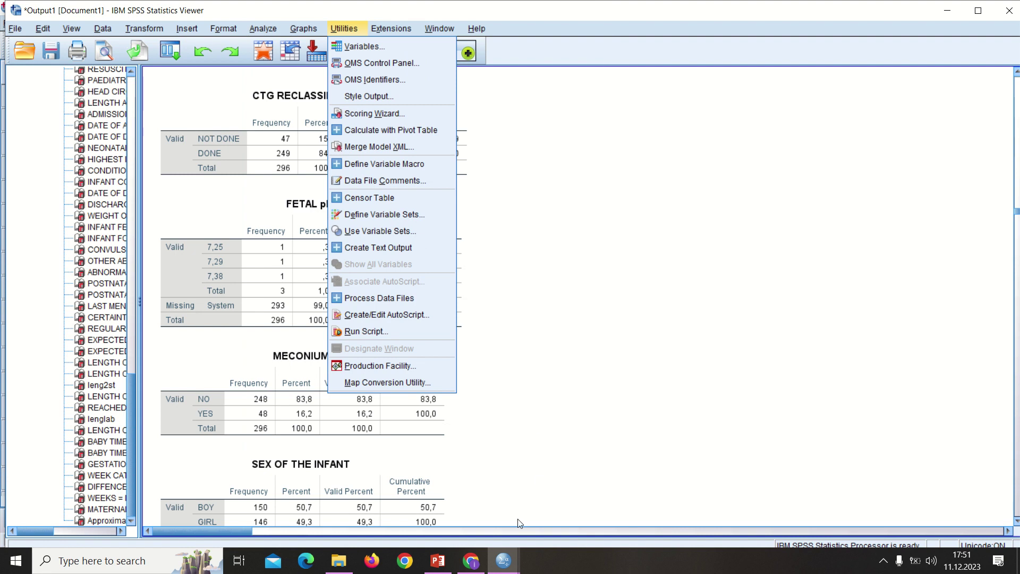
- Return from the output to the Hospital dataset and review its case records in Data View
left_click(504, 561)
left_click(568, 514)
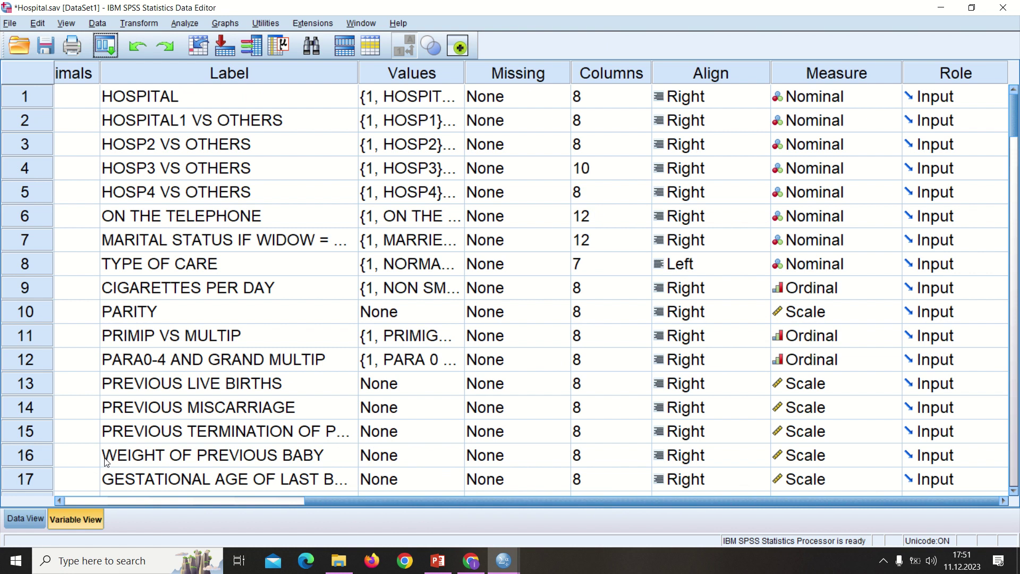
left_click(15, 523)
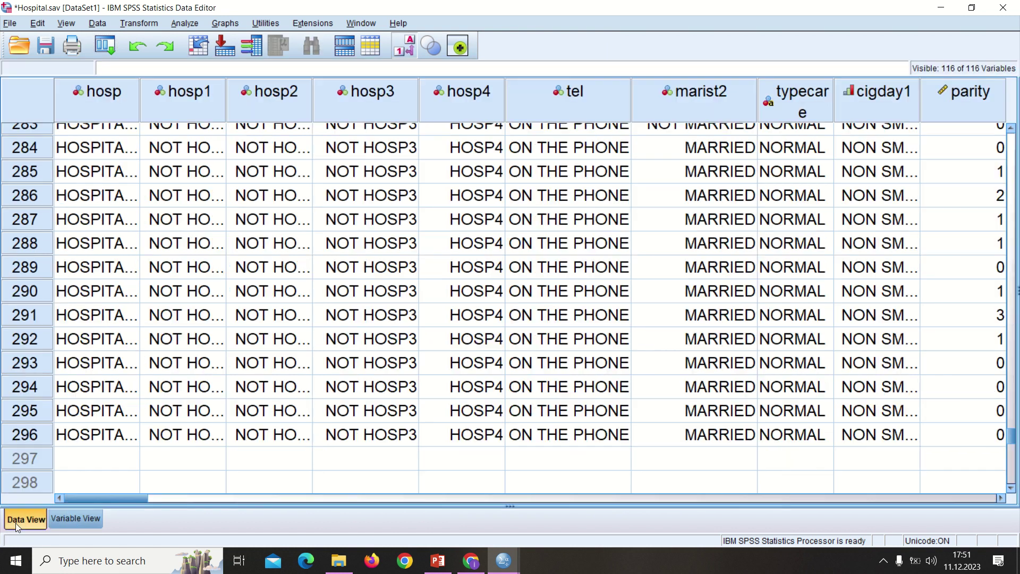
- Go back to the variable definitions and examine the value labels of the HOSPITAL variable
left_click(79, 517)
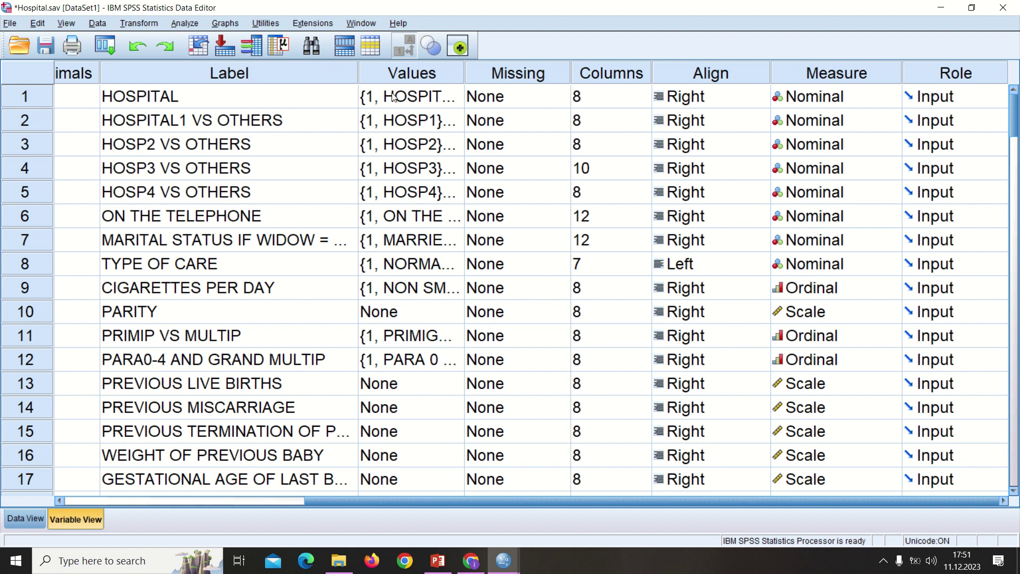
left_click(458, 94)
left_click(452, 96)
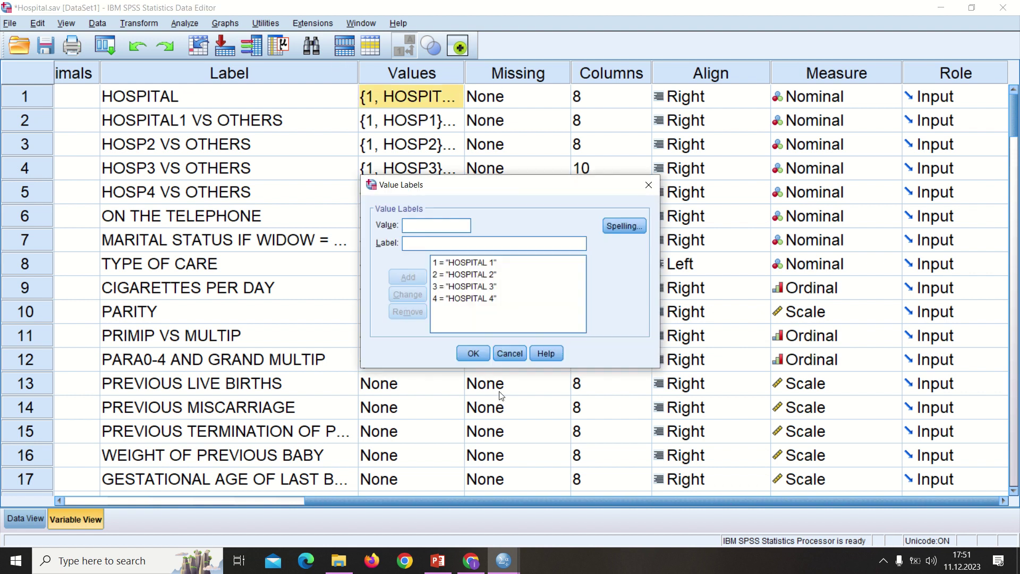
mouse_move(419, 4)
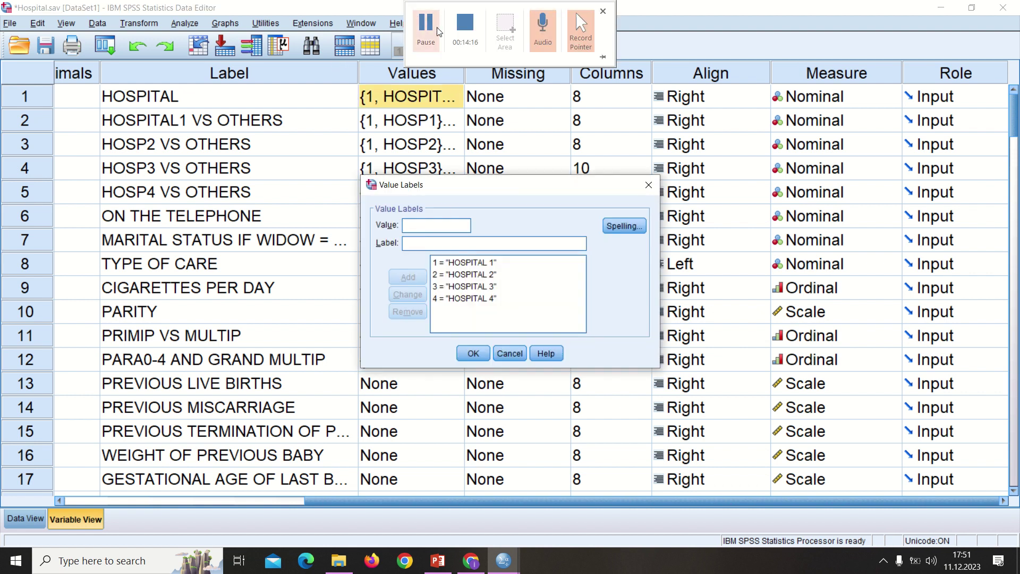